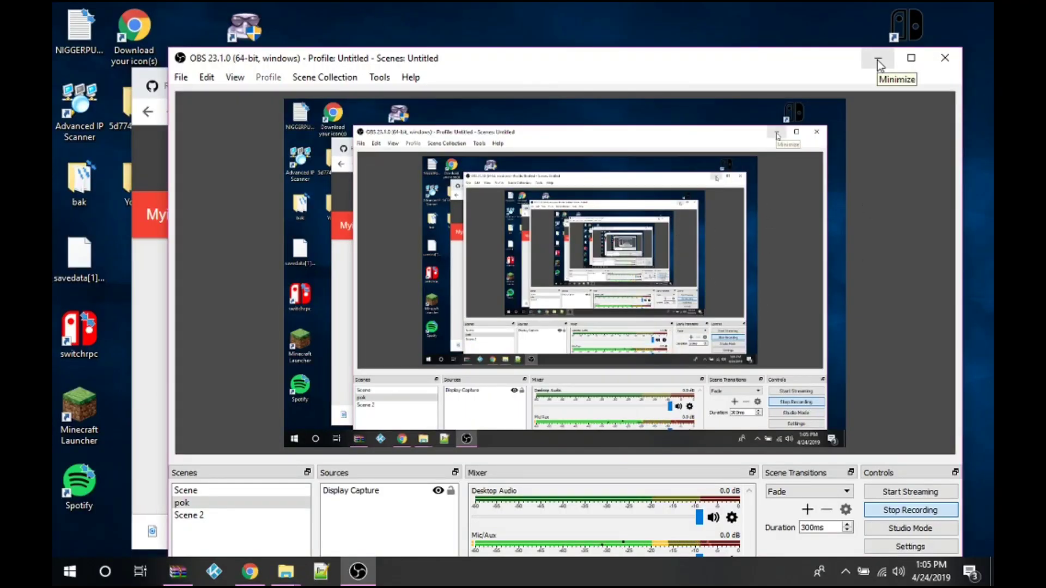
Switch to the SlideNX releases page on GitHub in Chrome and download slidenx.zip from release 0.16
{"action": "left_click", "coordinate": [877, 60]}
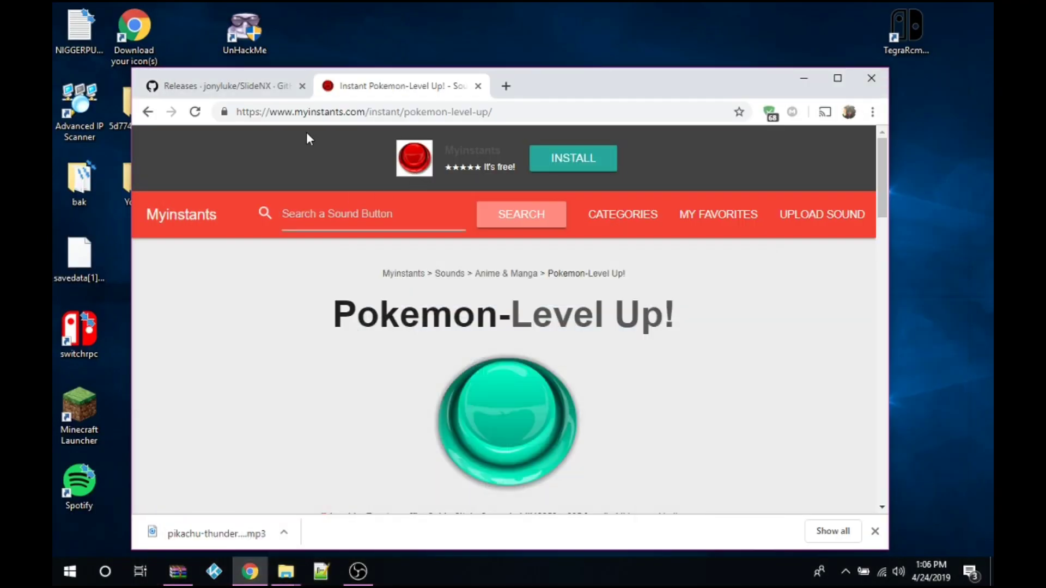
{"action": "left_click", "coordinate": [272, 93]}
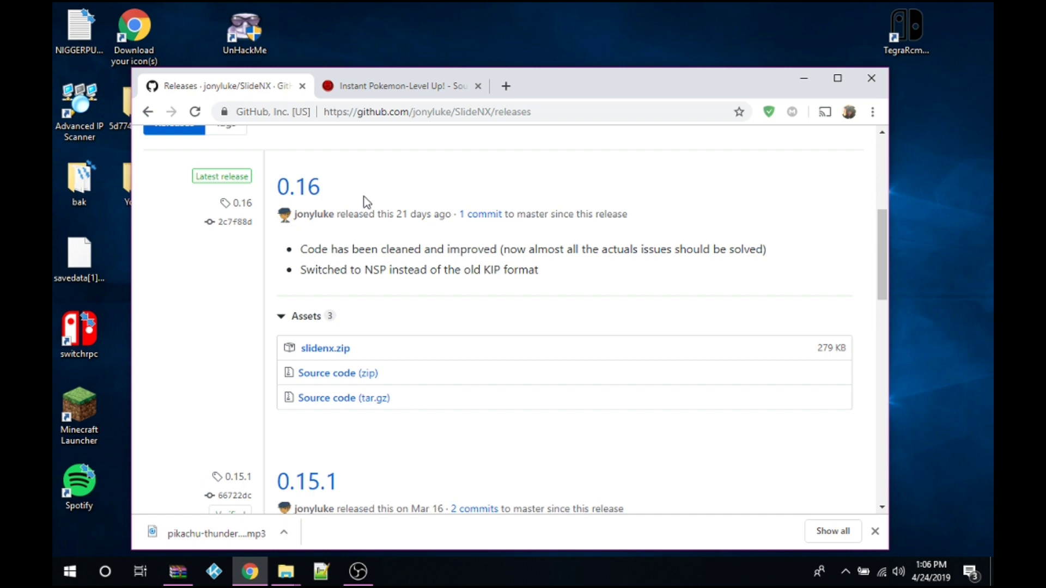
{"action": "left_click_drag", "start_coordinate": [375, 348], "coordinate": [250, 342]}
{"action": "left_click", "coordinate": [245, 341]}
{"action": "left_click", "coordinate": [342, 348]}
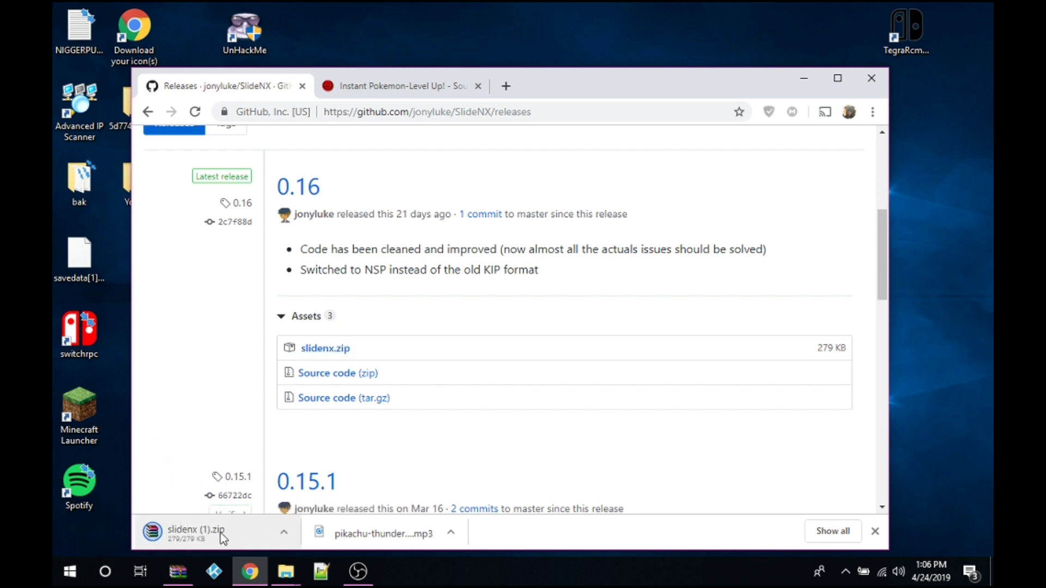
Open the downloaded slidenx (1).zip, select its SlideNX and atmosphere folders, and return to the desktop
{"action": "left_click", "coordinate": [223, 536]}
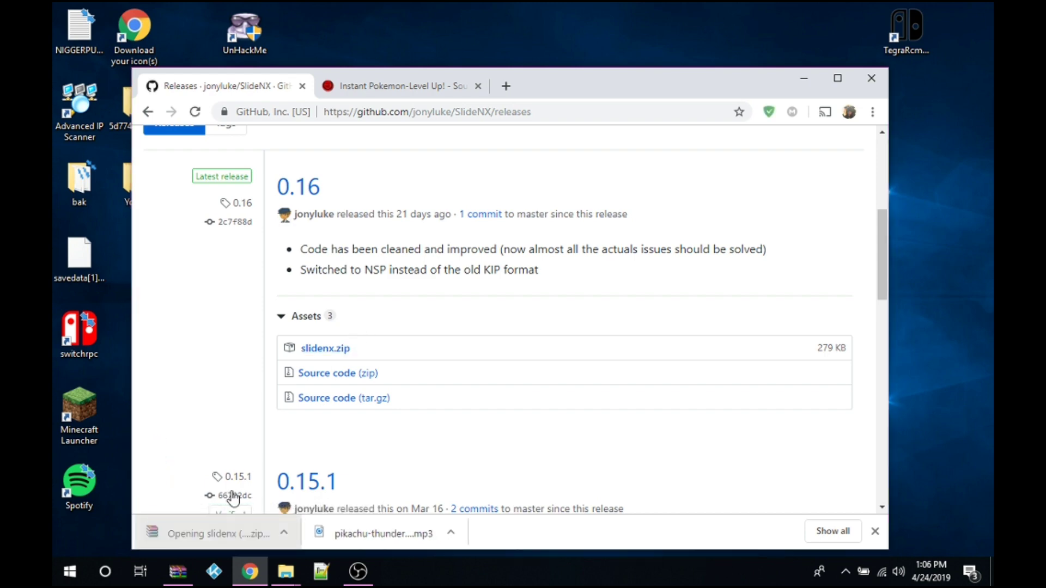
{"action": "left_click_drag", "start_coordinate": [172, 341], "coordinate": [175, 299]}
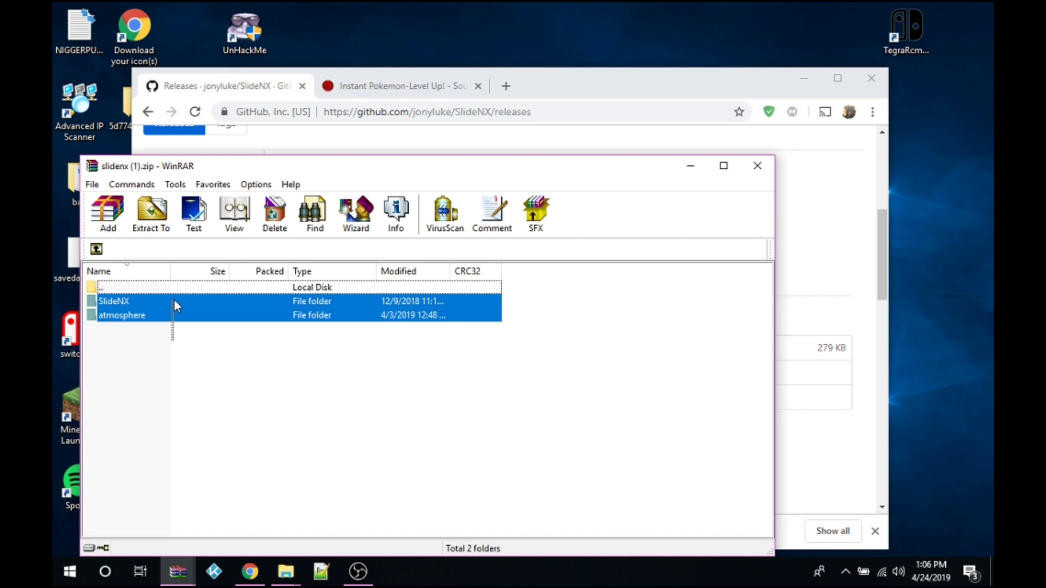
{"action": "key", "text": "super+d"}
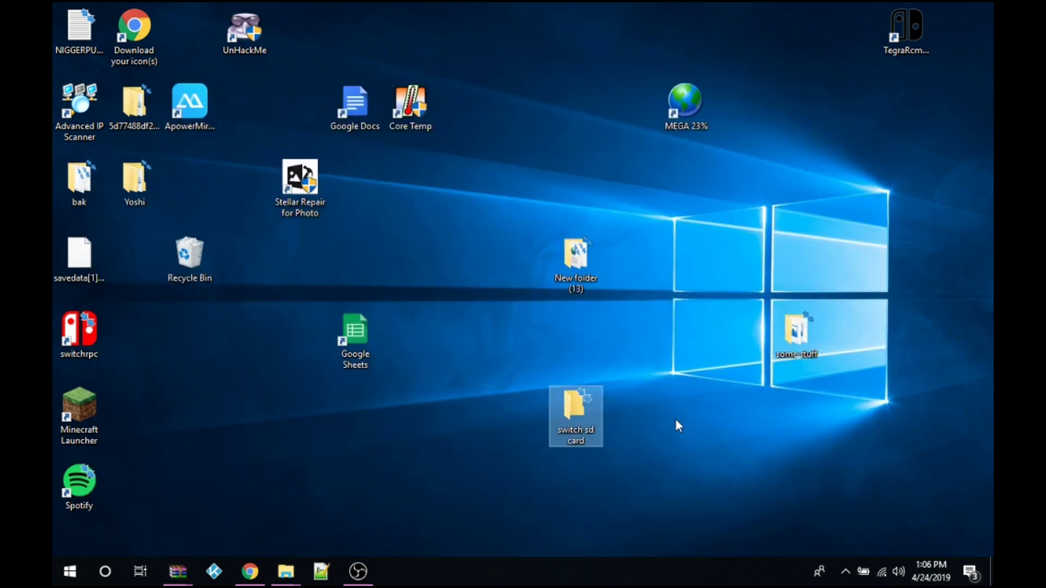
Open the SlideNX folder inside the desktop's switch sd card folder and examine attach.mp3 and detach.mp3
{"action": "left_click_drag", "start_coordinate": [486, 352], "coordinate": [679, 482]}
{"action": "double_click", "coordinate": [576, 423]}
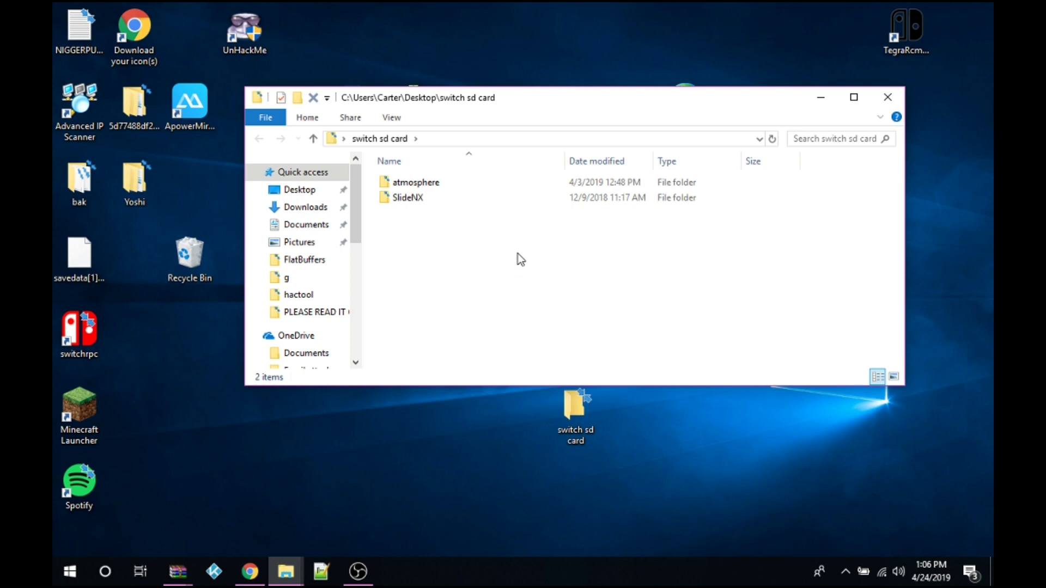
{"action": "double_click", "coordinate": [488, 196]}
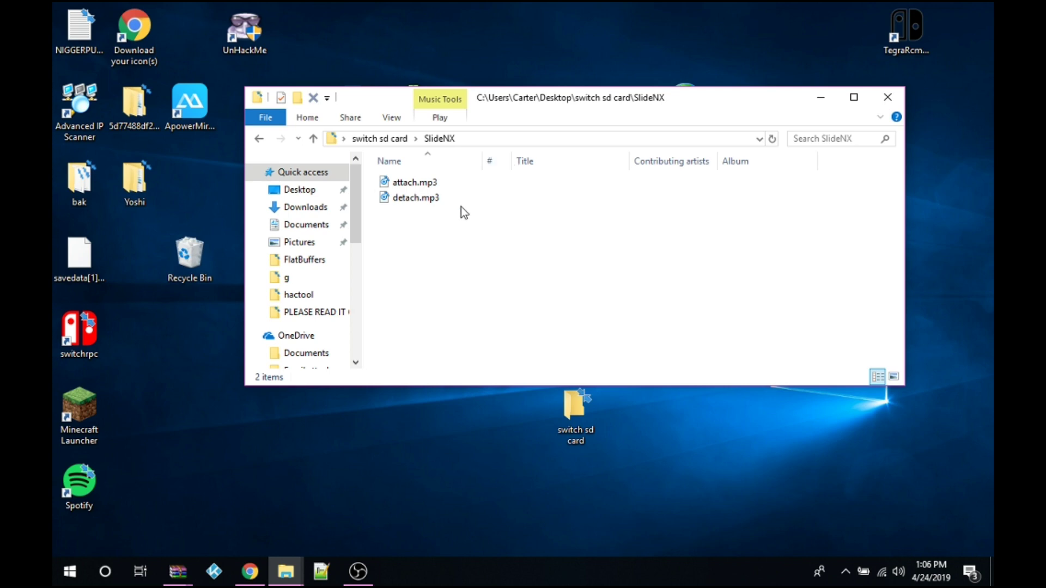
{"action": "left_click_drag", "start_coordinate": [459, 248], "coordinate": [423, 181]}
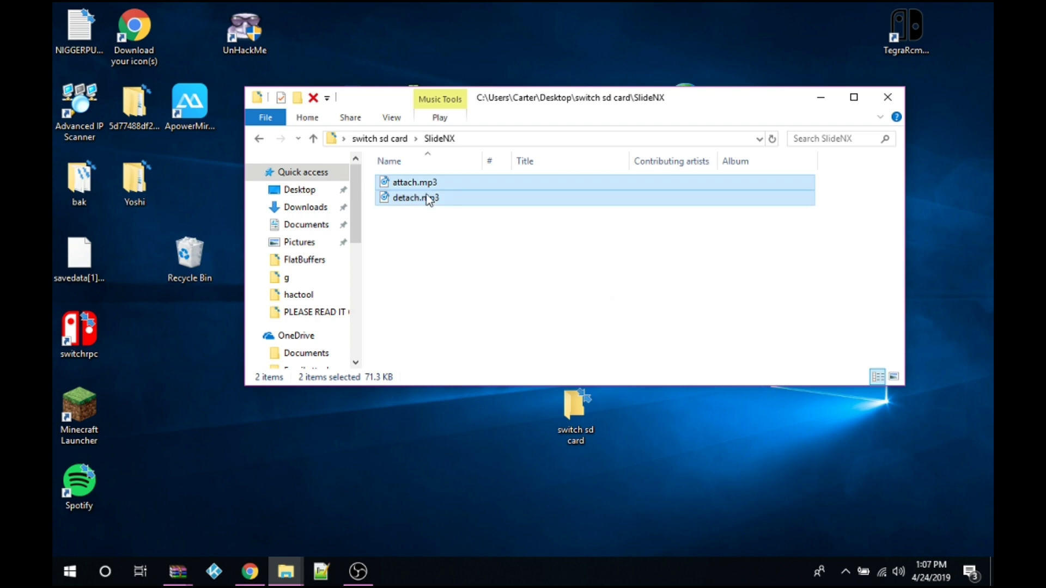
{"action": "left_click", "coordinate": [411, 280]}
Switch to the Myinstants page in Chrome, play the Pokemon-Level Up! sound and download it as an MP3
{"action": "left_click", "coordinate": [253, 575]}
{"action": "left_click", "coordinate": [461, 92]}
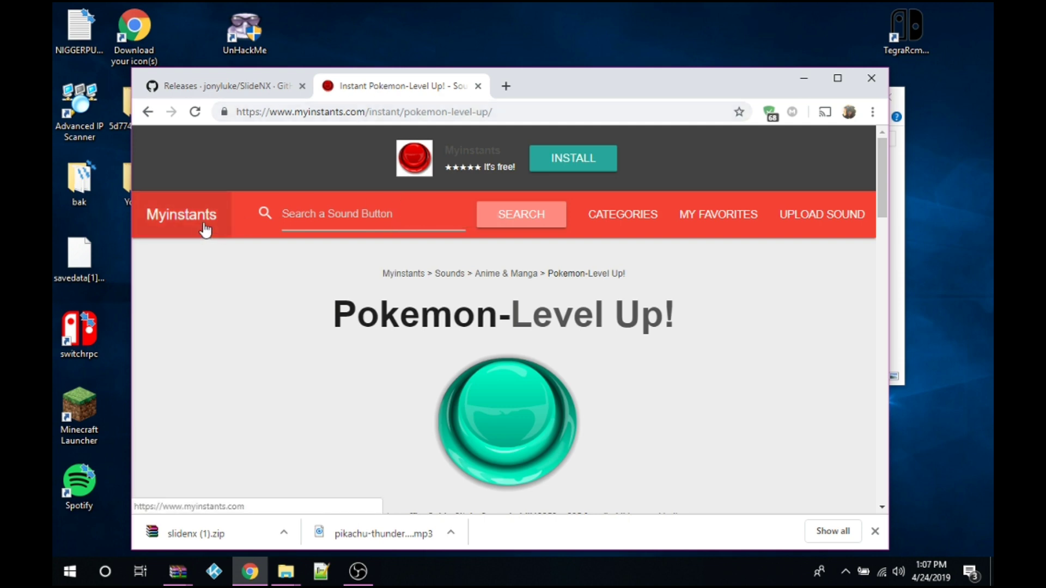
{"action": "left_click", "coordinate": [383, 218]}
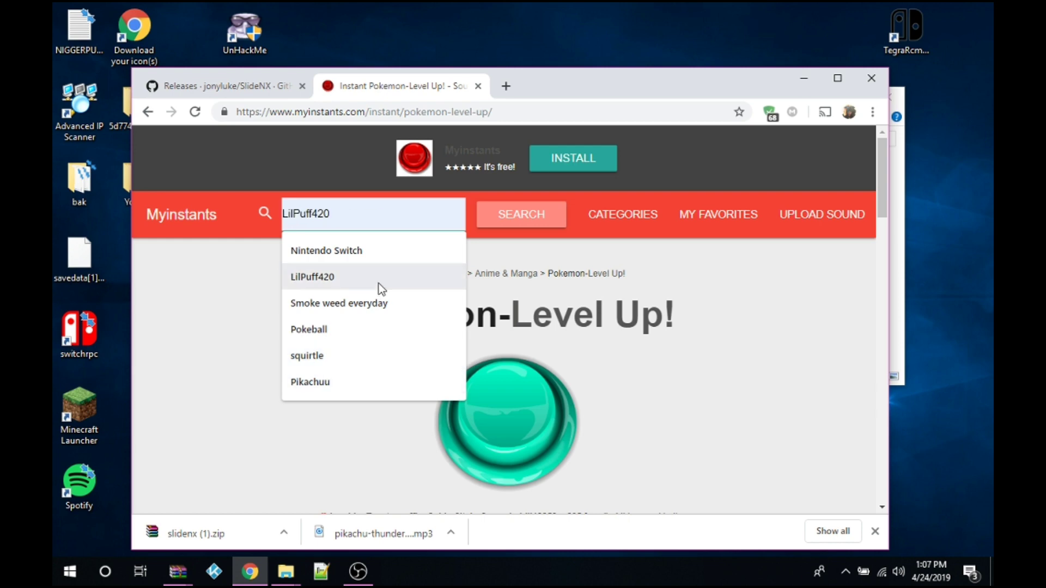
{"action": "left_click", "coordinate": [763, 394]}
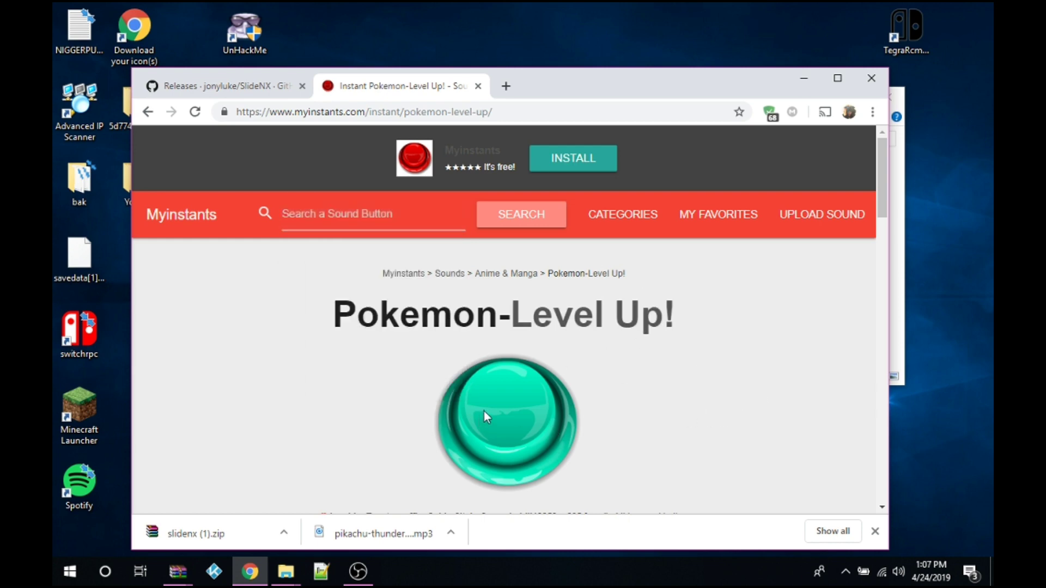
{"action": "left_click", "coordinate": [512, 424]}
{"action": "left_click_drag", "start_coordinate": [881, 191], "coordinate": [877, 238]}
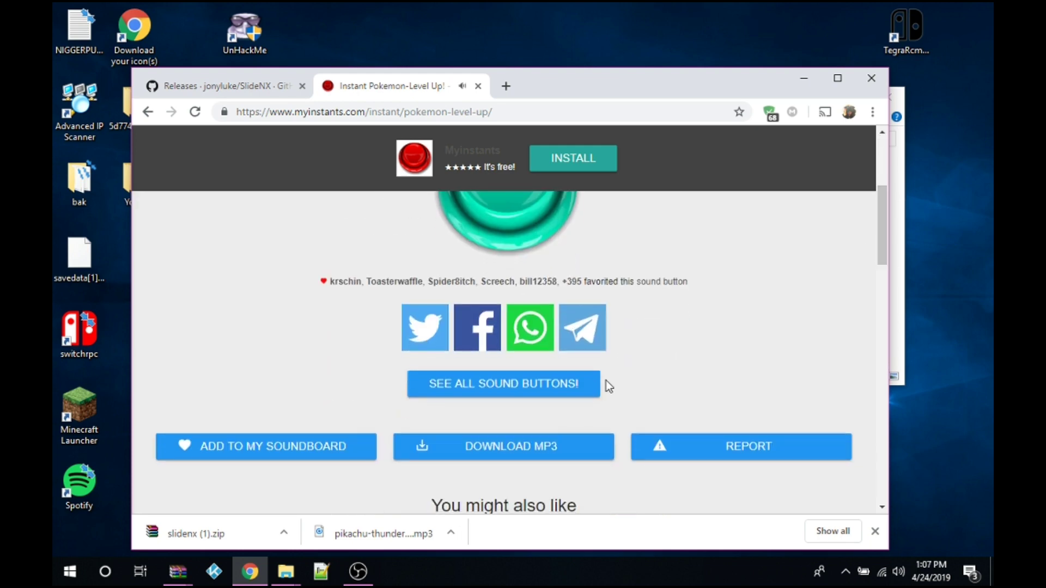
{"action": "left_click", "coordinate": [556, 462]}
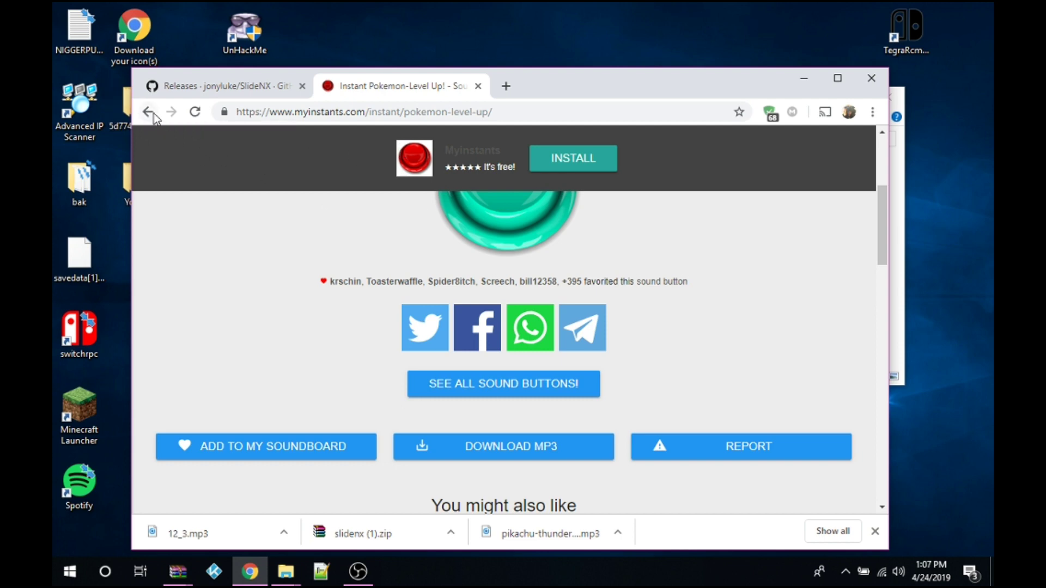
Go back to the Pokemon soundboard results and preview the Classic Pokemon Heal and pokémon challenger sounds
{"action": "left_click", "coordinate": [153, 114]}
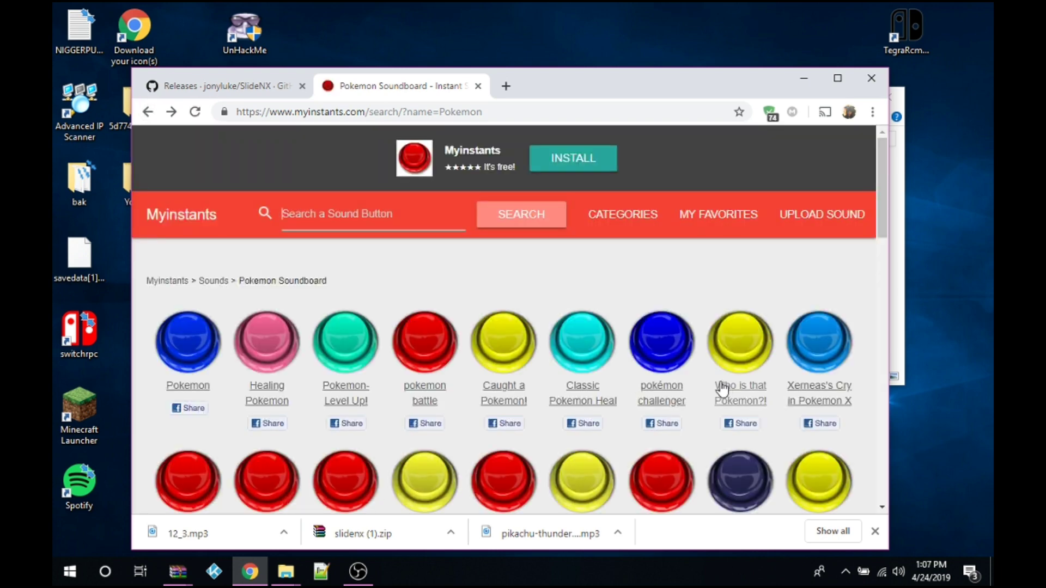
{"action": "left_click", "coordinate": [588, 350]}
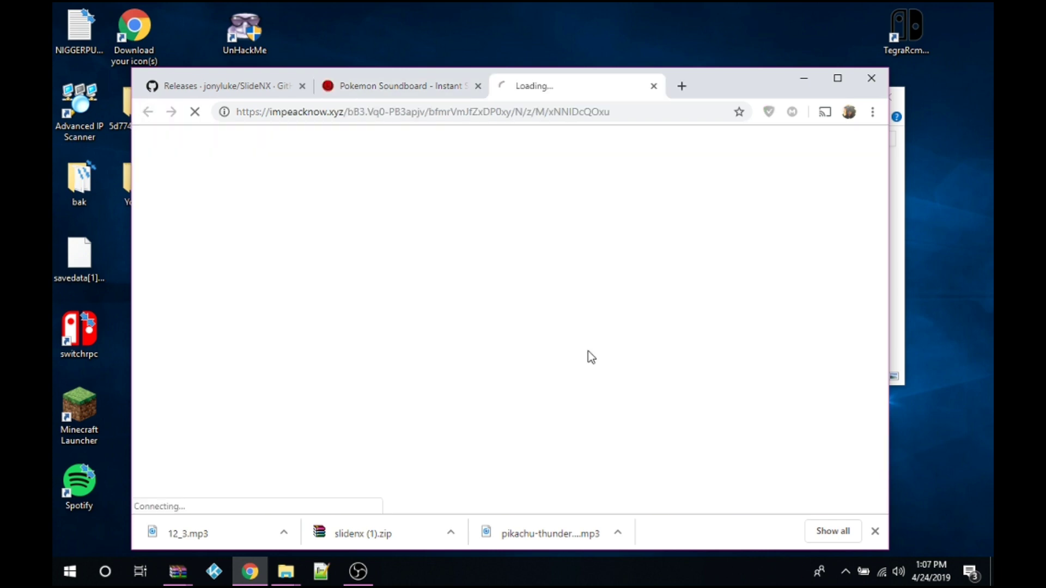
{"action": "left_click", "coordinate": [653, 86]}
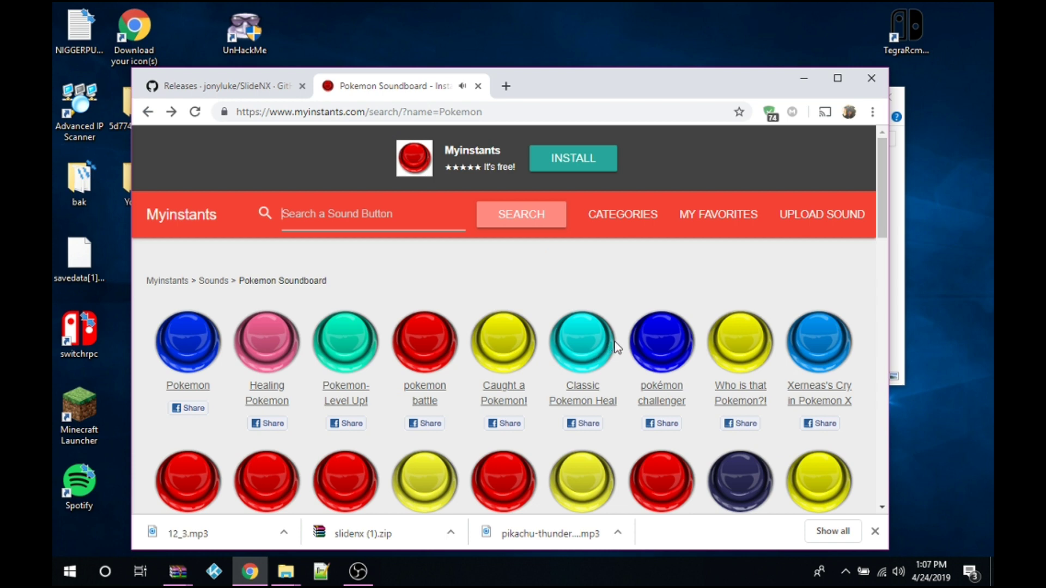
{"action": "left_click", "coordinate": [661, 348]}
{"action": "left_click_drag", "start_coordinate": [885, 166], "coordinate": [886, 195]}
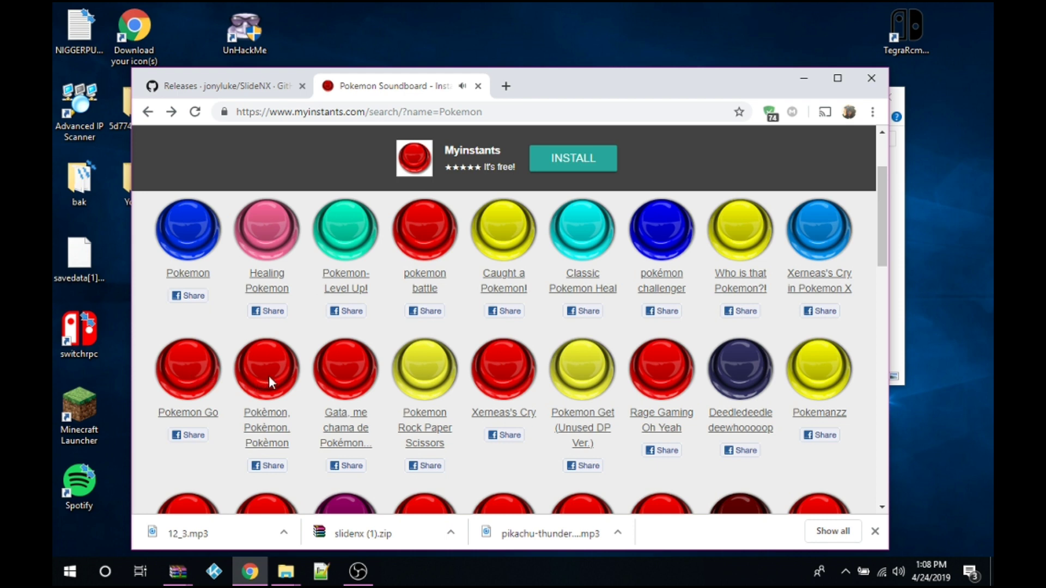
Preview the Healing Pokemon sound, open its page and download the MP3
{"action": "left_click", "coordinate": [267, 249]}
{"action": "left_click", "coordinate": [268, 288]}
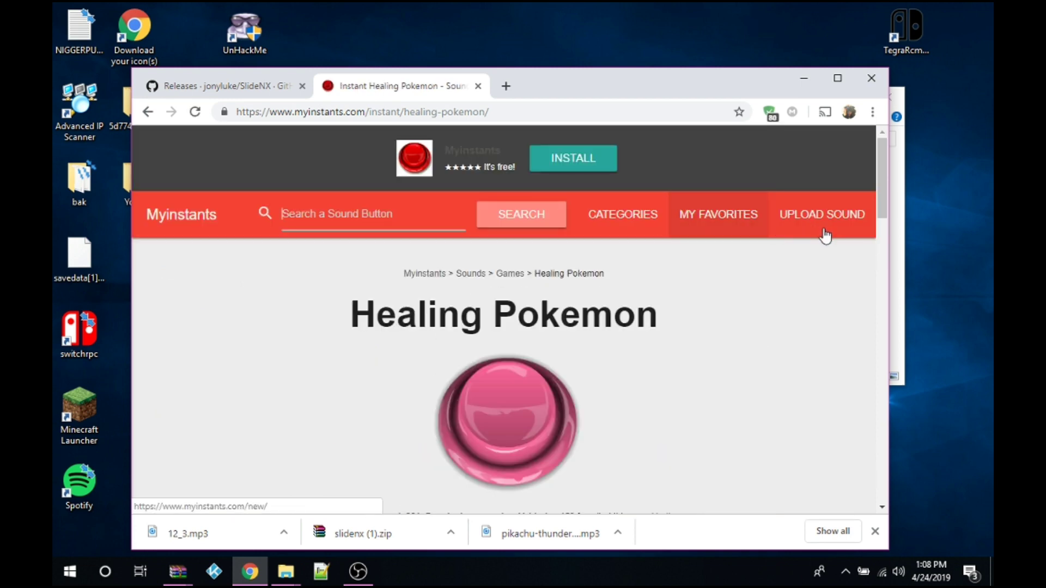
{"action": "scroll", "coordinate": [886, 197], "scroll_direction": "down", "scroll_amount": 2}
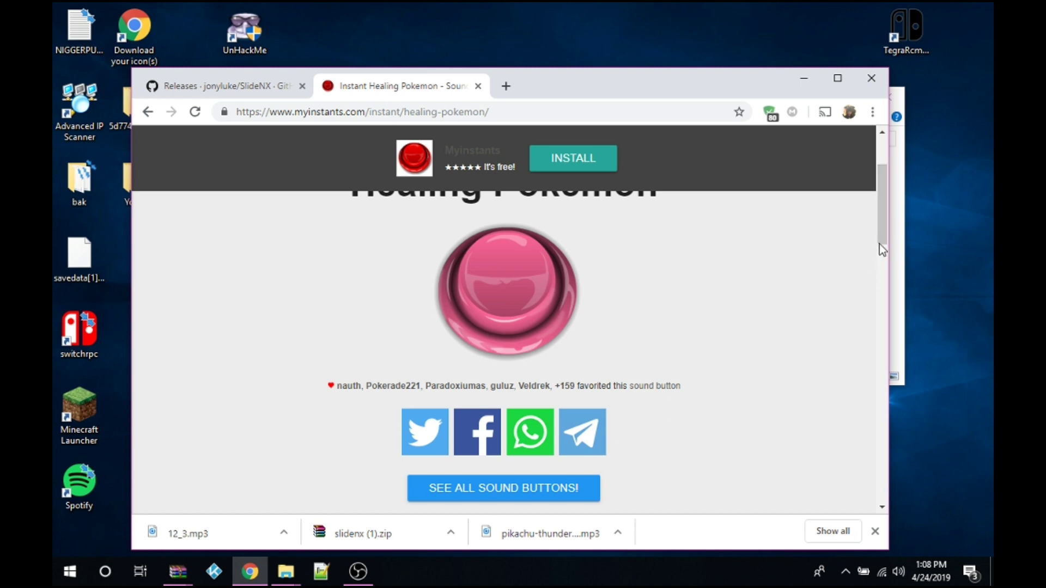
{"action": "left_click_drag", "start_coordinate": [885, 238], "coordinate": [891, 268]}
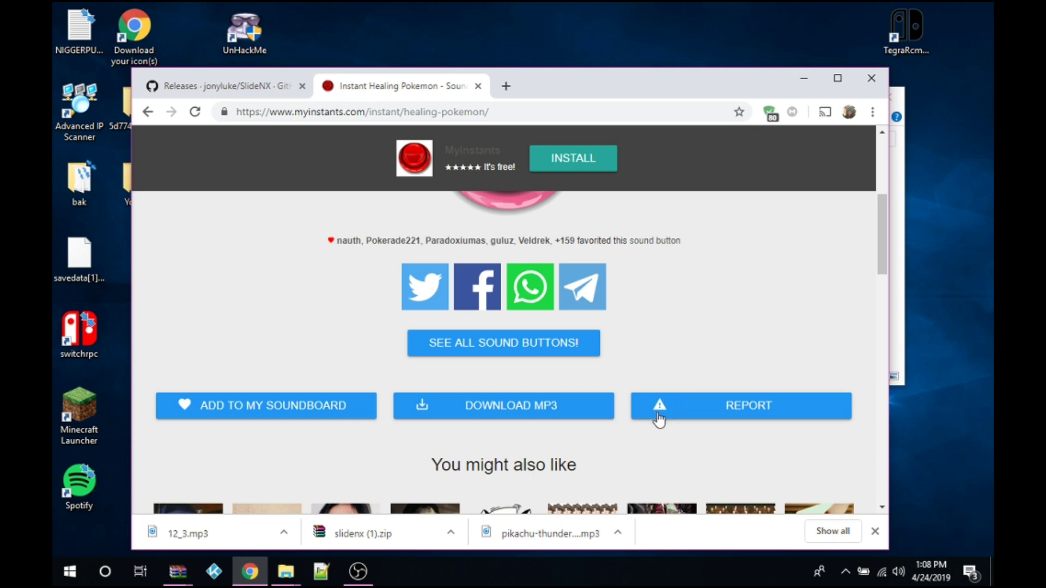
{"action": "left_click", "coordinate": [520, 418]}
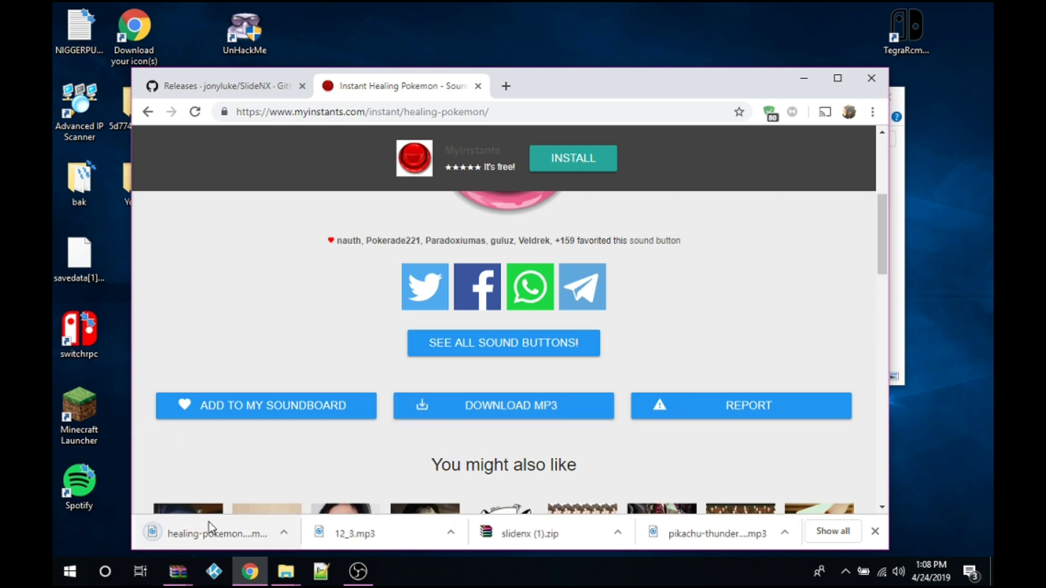
Place the downloaded healing-pokemon sound and 12_3.mp3 on the desktop near the switch sd card folder, and close Groove Music
{"action": "mouse_move", "coordinate": [211, 525]}
{"action": "left_mouse_down"}
{"action": "mouse_move", "coordinate": [467, 496]}
{"action": "mouse_move", "coordinate": [511, 462]}
{"action": "mouse_move", "coordinate": [946, 439]}
{"action": "left_mouse_up"}
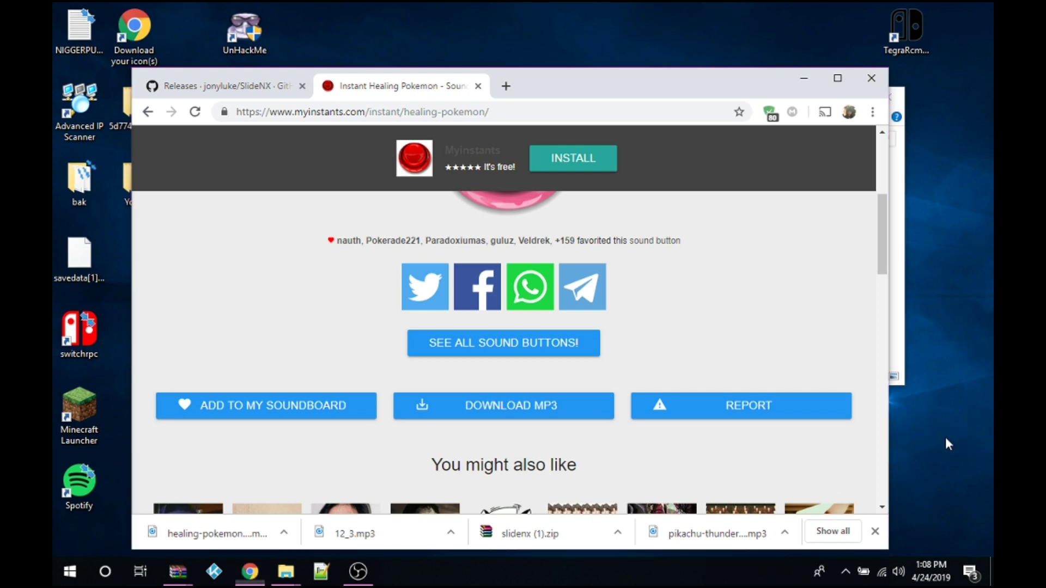
{"action": "left_click_drag", "start_coordinate": [355, 533], "coordinate": [950, 228]}
{"action": "key", "text": "super+d"}
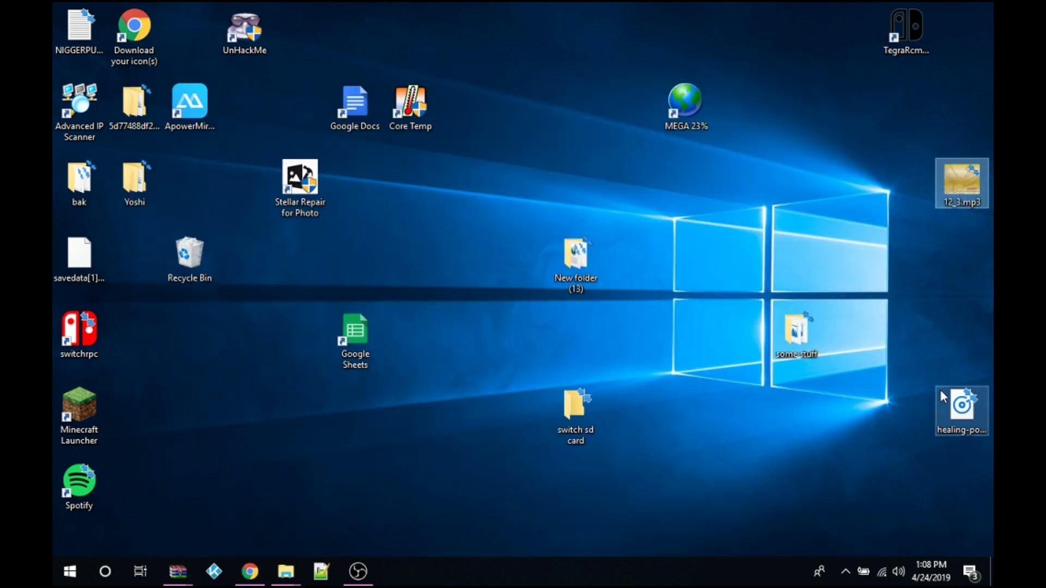
{"action": "left_click_drag", "start_coordinate": [963, 406], "coordinate": [742, 269]}
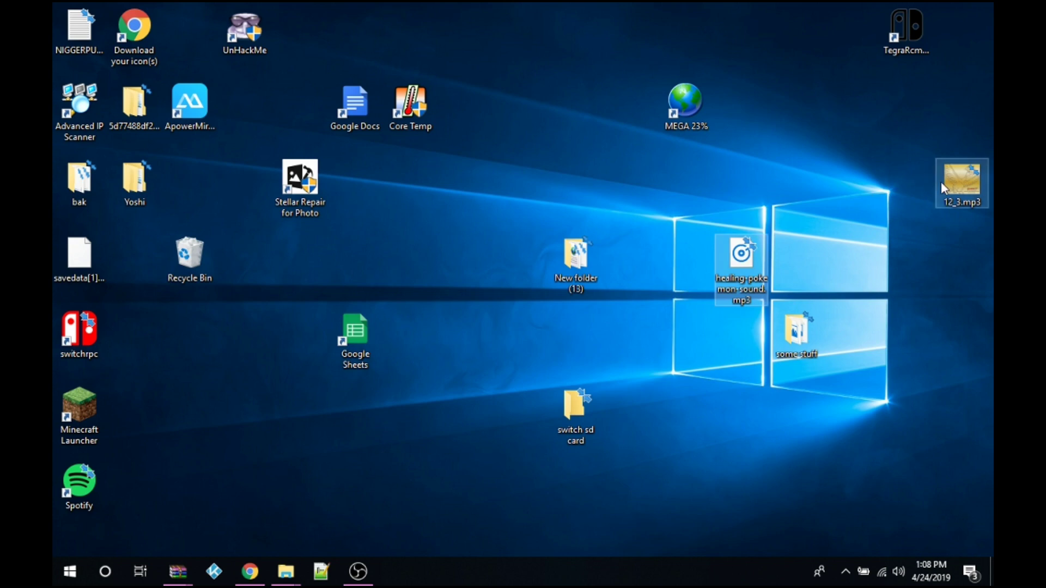
{"action": "left_click_drag", "start_coordinate": [966, 204], "coordinate": [653, 362]}
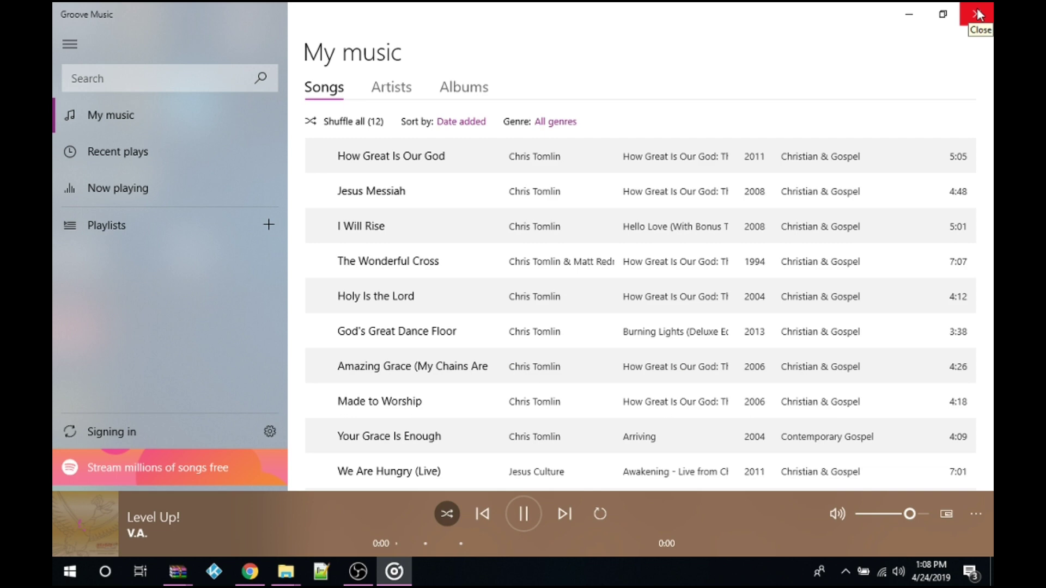
{"action": "left_click", "coordinate": [978, 14]}
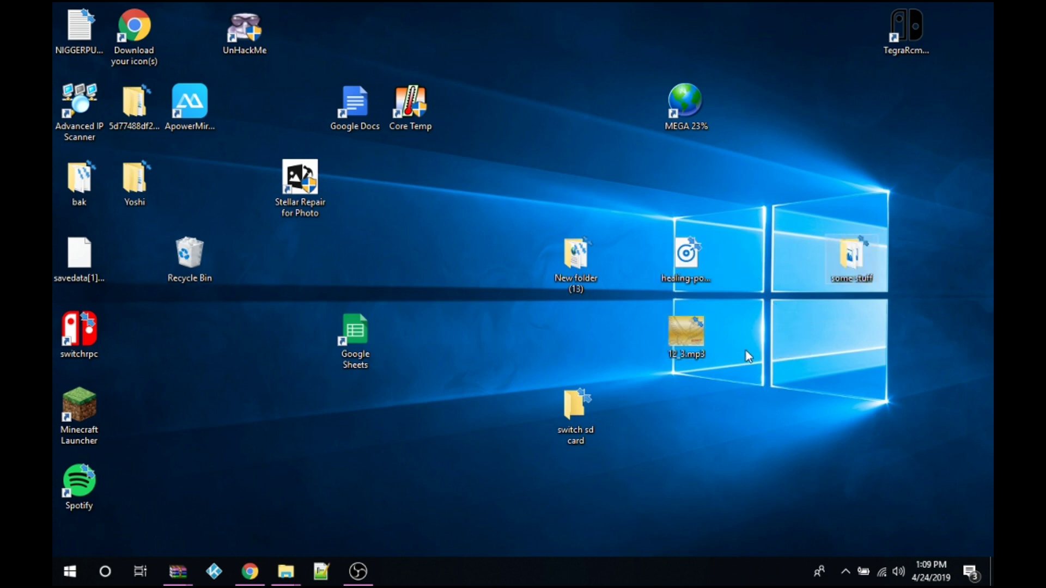
Rename 12_3.mp3 on the desktop to dettach.mp3
{"action": "right_click", "coordinate": [687, 335]}
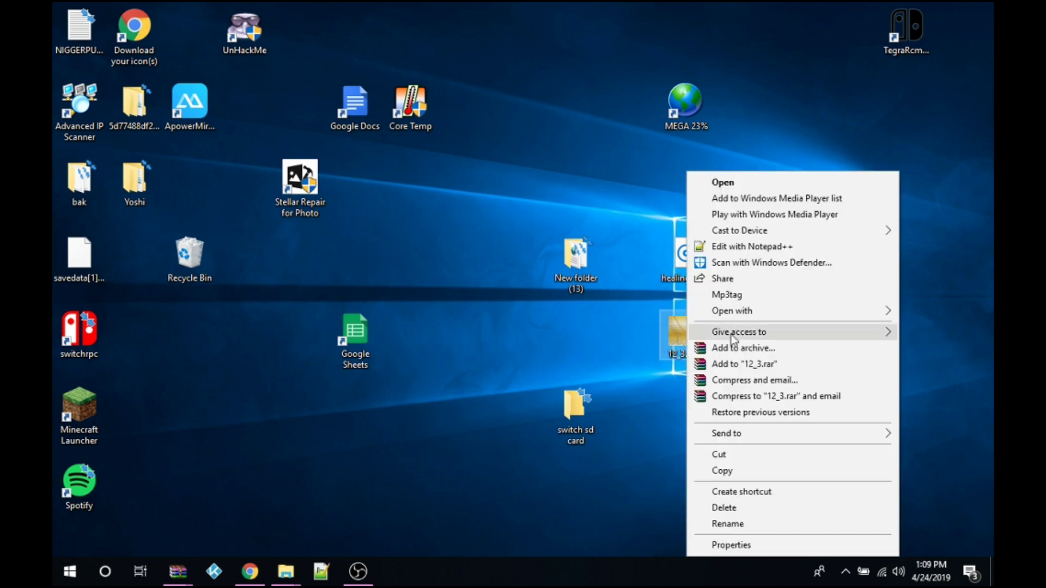
{"action": "left_click", "coordinate": [776, 523]}
{"action": "key", "text": "BackSpace"}
{"action": "type", "text": "dettach"}
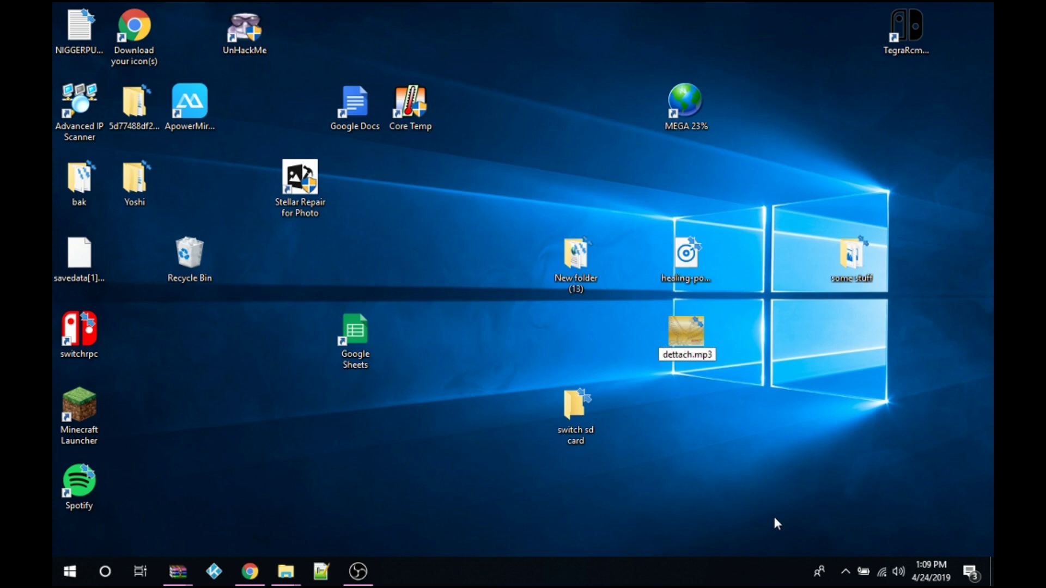
Rename healing-pokemon-sound.mp3 on the desktop to attach.mp3
{"action": "right_click", "coordinate": [700, 267]}
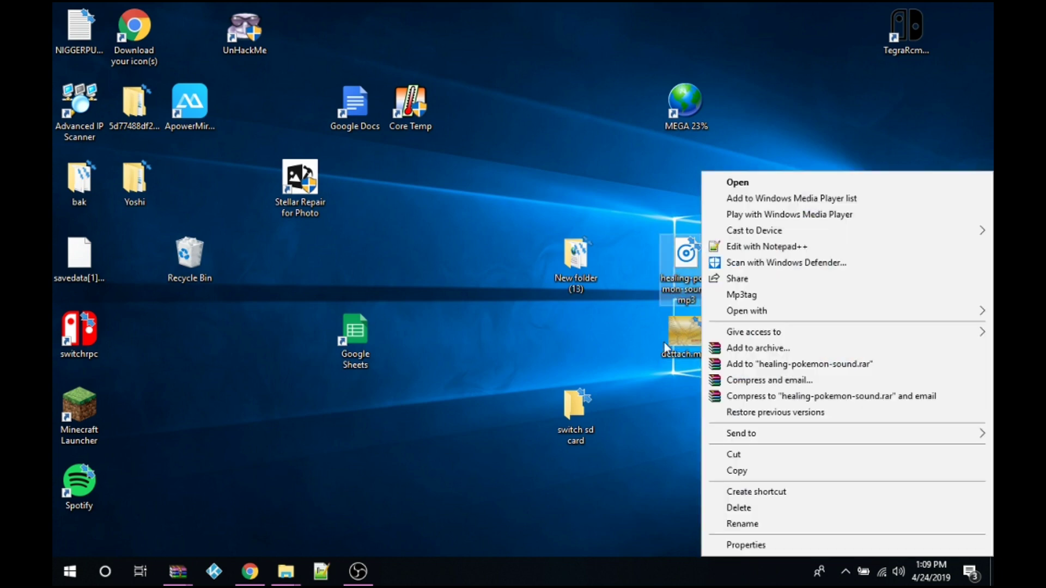
{"action": "left_click", "coordinate": [795, 531]}
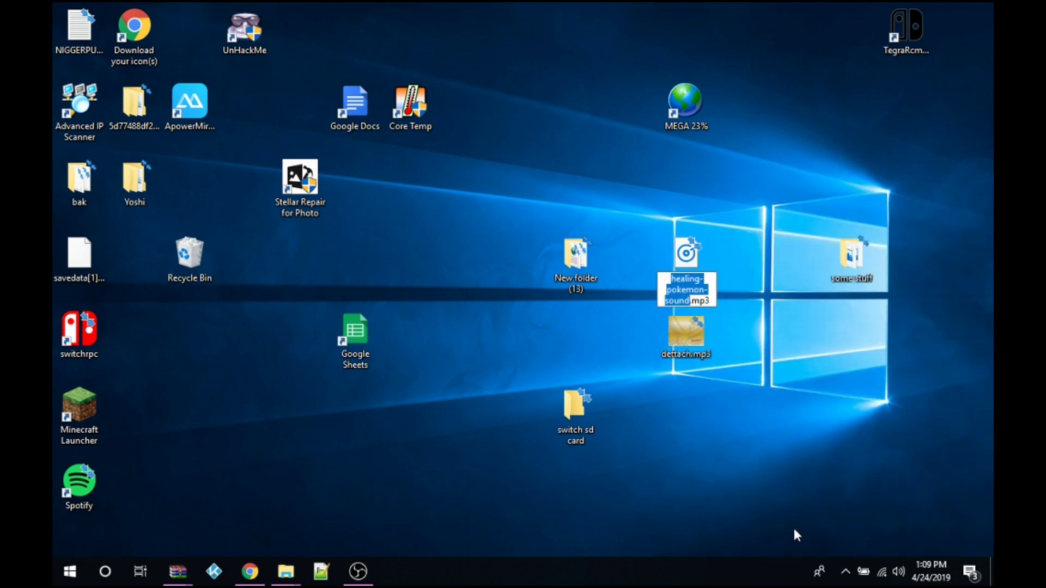
{"action": "key", "text": "BackSpace"}
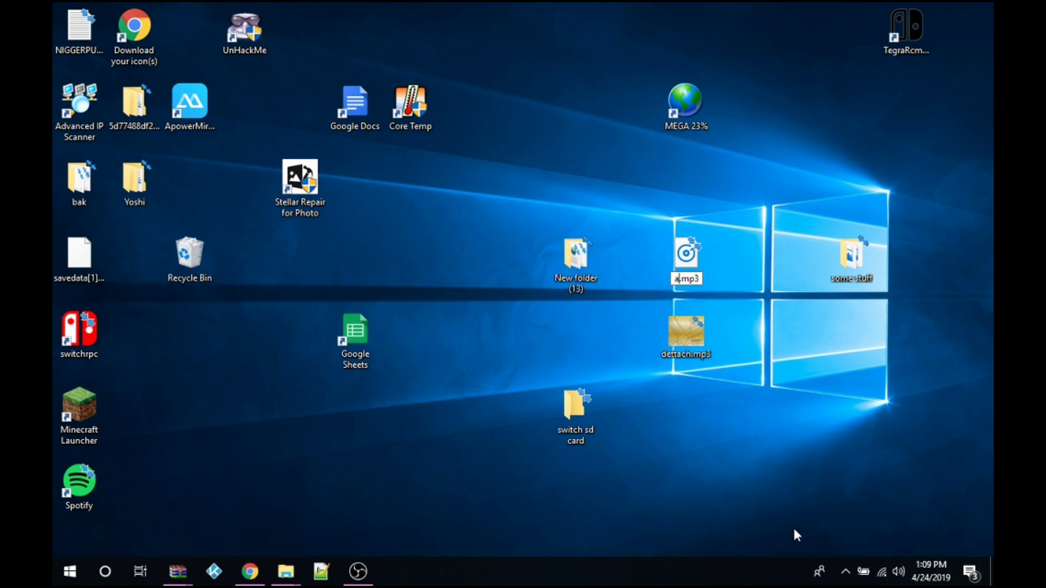
{"action": "type", "text": "attach"}
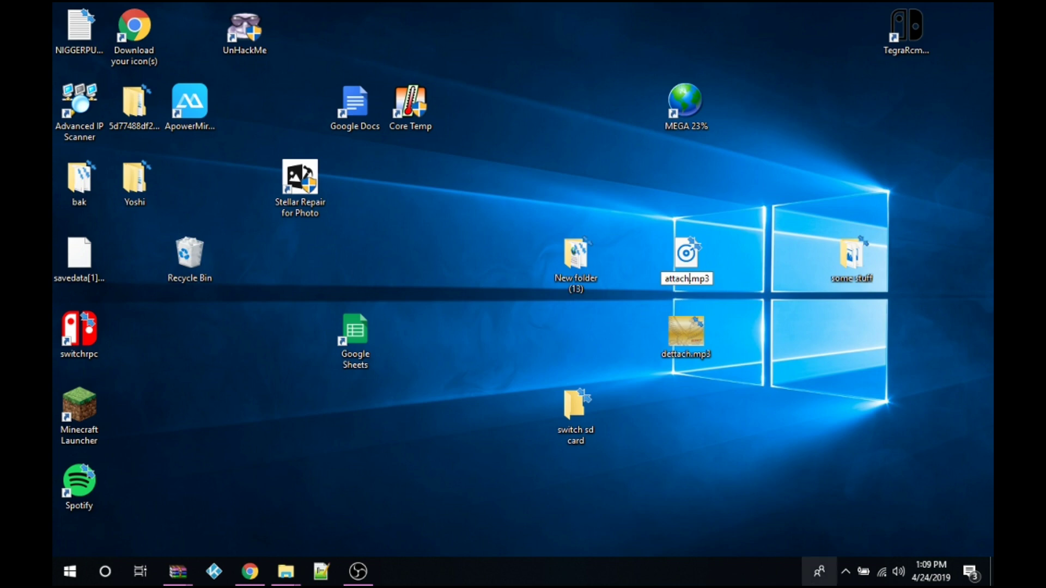
{"action": "key", "text": "Return"}
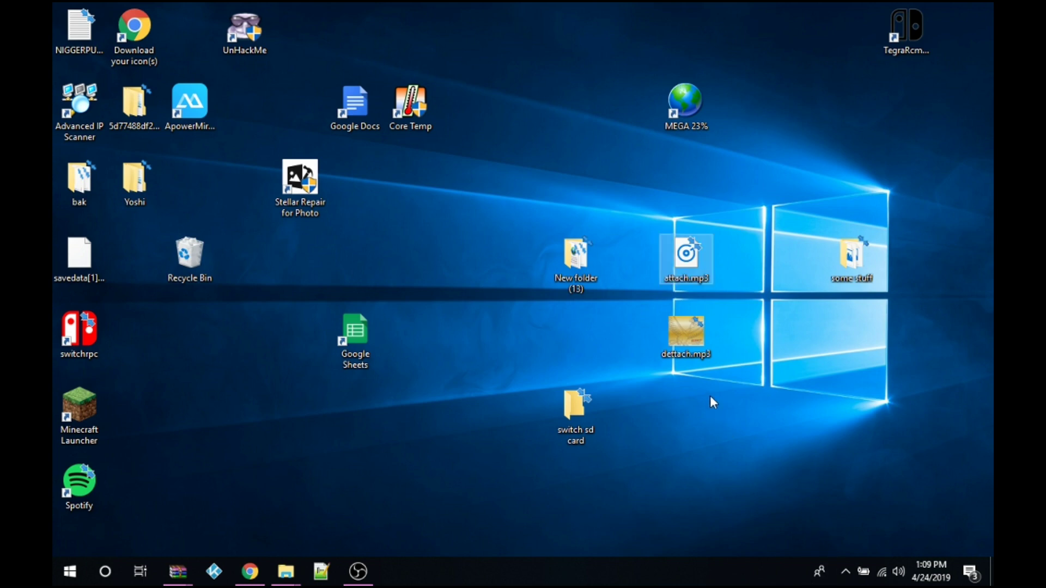
Rename dettach.mp3 on the desktop to detach.mp3
{"action": "right_click", "coordinate": [701, 329]}
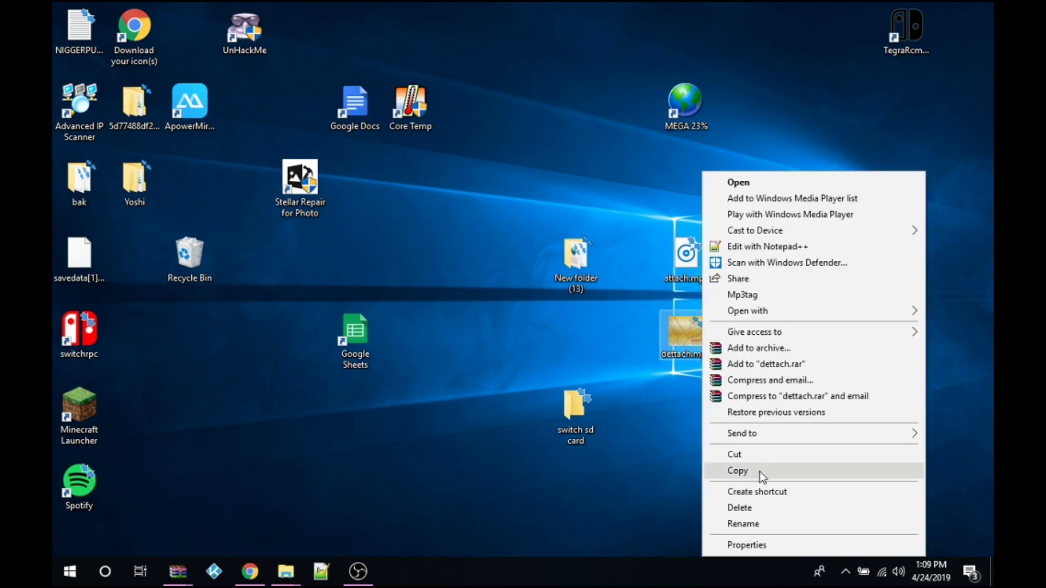
{"action": "left_click", "coordinate": [757, 525]}
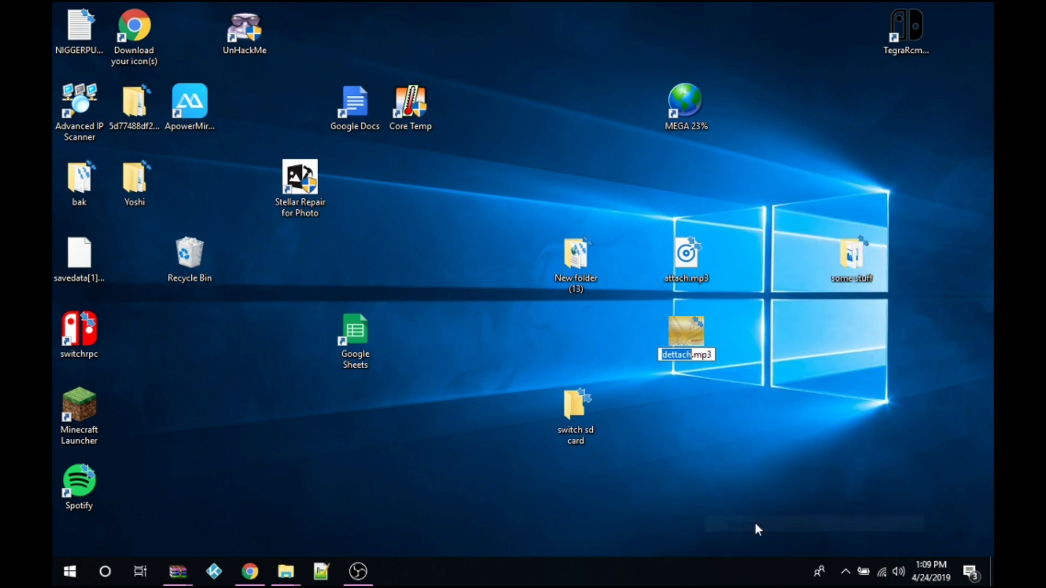
{"action": "key", "text": "Right"}
{"action": "key", "text": "Left"}
{"action": "key", "text": "Left"}
{"action": "key", "text": "Left"}
{"action": "key", "text": "Left"}
{"action": "key", "text": "BackSpace"}
{"action": "key", "text": "Return"}
Move attach.mp3 and detach.mp3 from the desktop into the SlideNX folder inside the switch sd card folder
{"action": "right_click", "coordinate": [693, 264]}
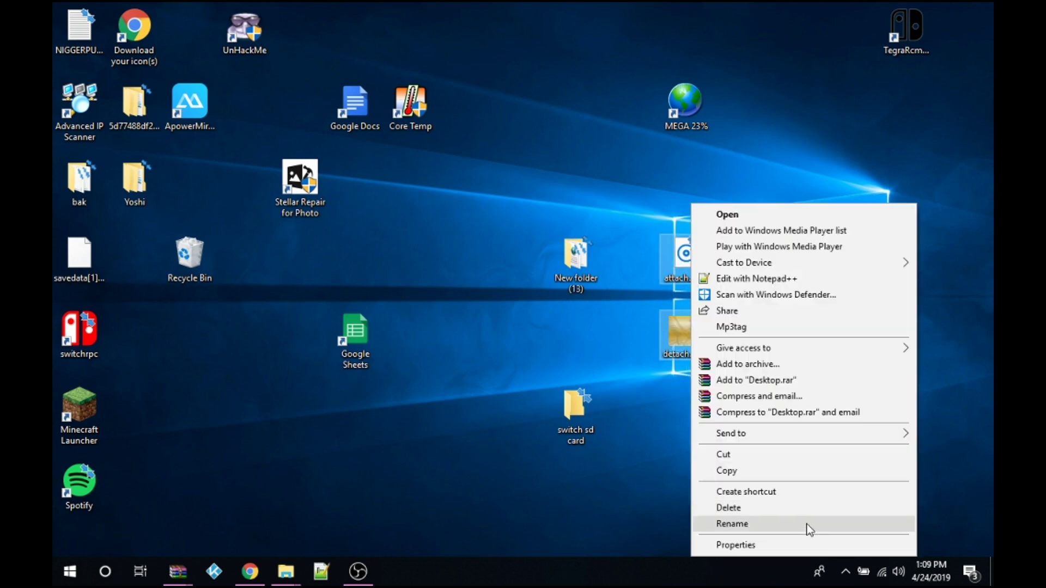
{"action": "left_click", "coordinate": [789, 453]}
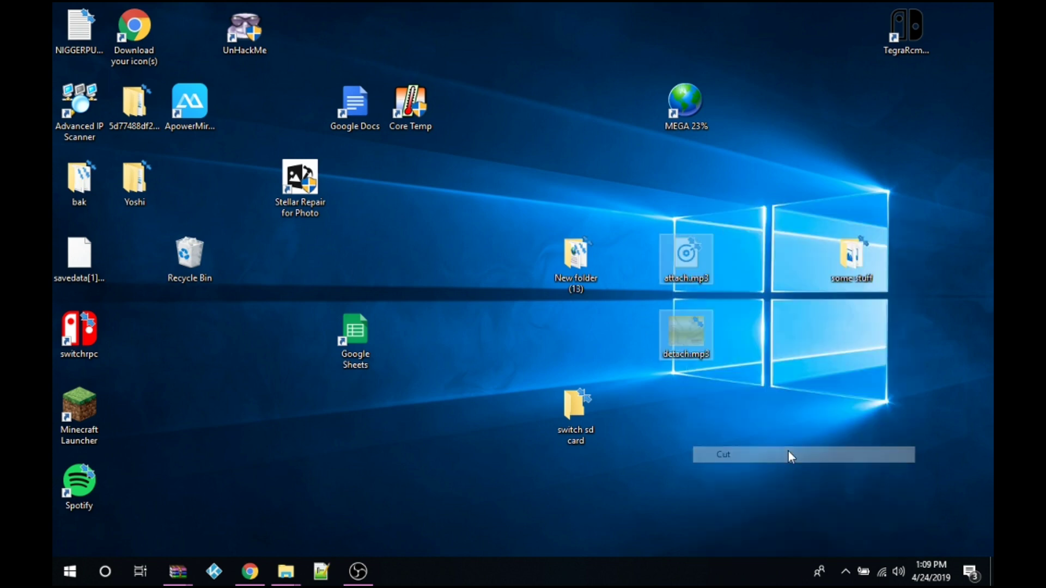
{"action": "double_click", "coordinate": [576, 435]}
{"action": "left_click_drag", "start_coordinate": [446, 311], "coordinate": [448, 219]}
{"action": "double_click", "coordinate": [447, 220]}
{"action": "right_click", "coordinate": [444, 268]}
{"action": "left_click", "coordinate": [522, 370]}
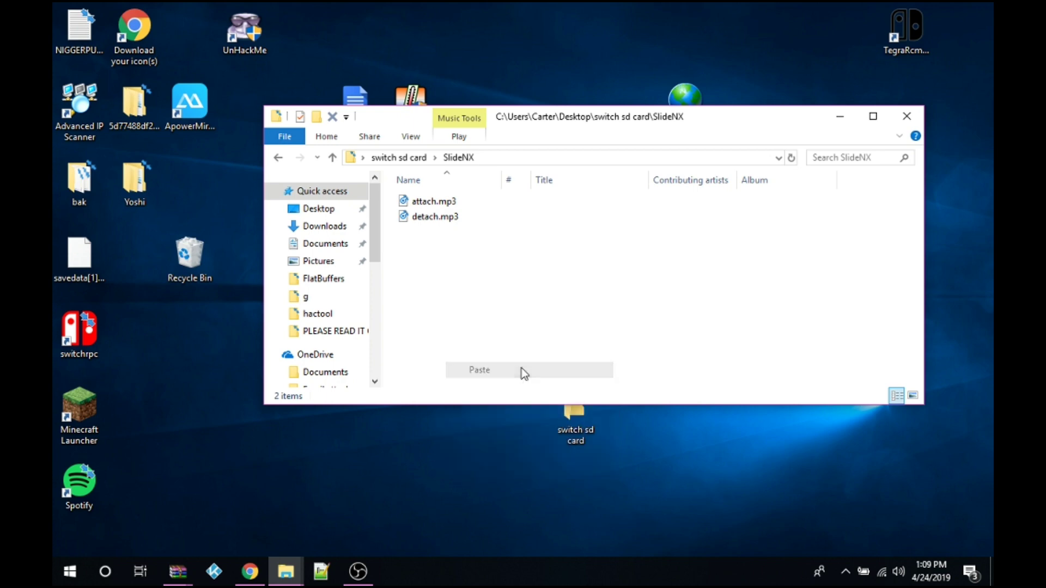
Open the SdCard storage of the connected Switch device
{"action": "left_click", "coordinate": [536, 172]}
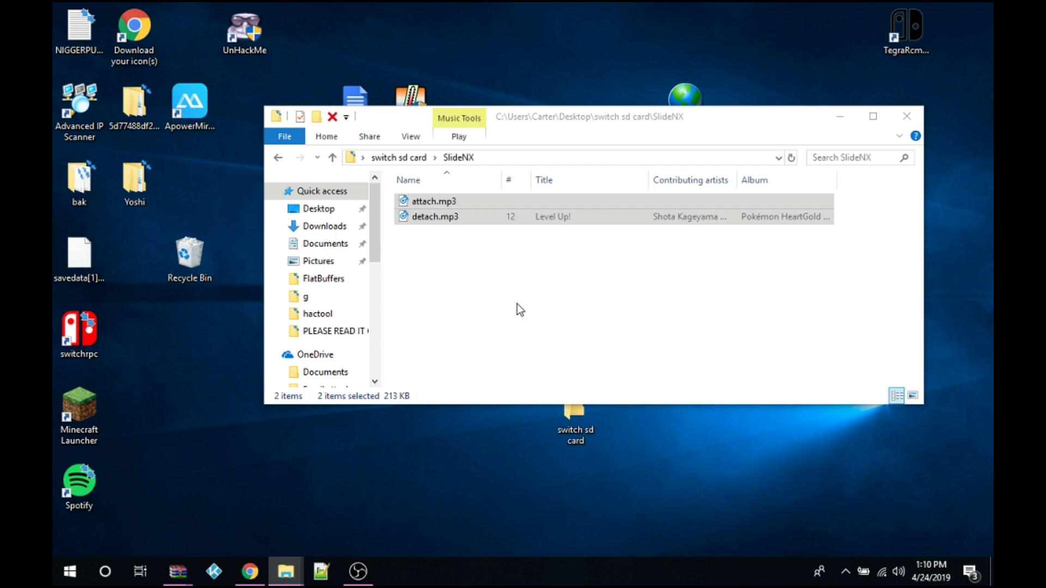
{"action": "left_click_drag", "start_coordinate": [536, 145], "coordinate": [479, 103]}
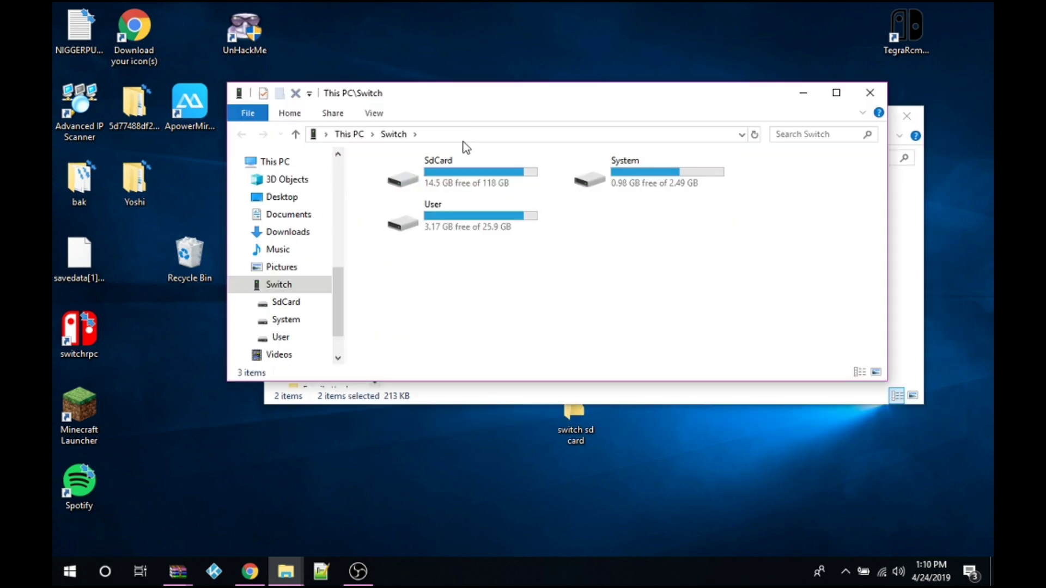
{"action": "left_click", "coordinate": [492, 184]}
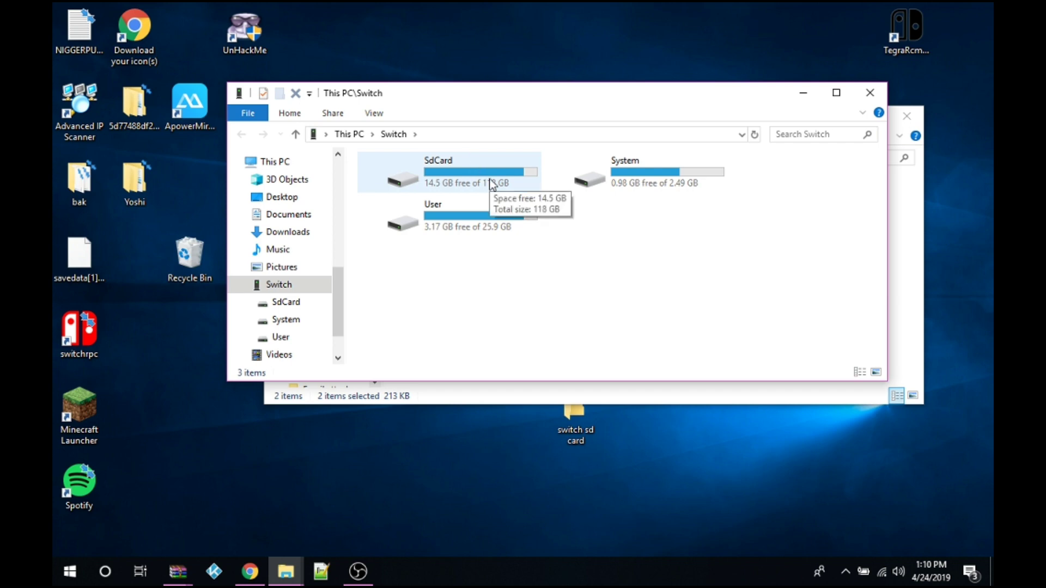
{"action": "left_click", "coordinate": [491, 184]}
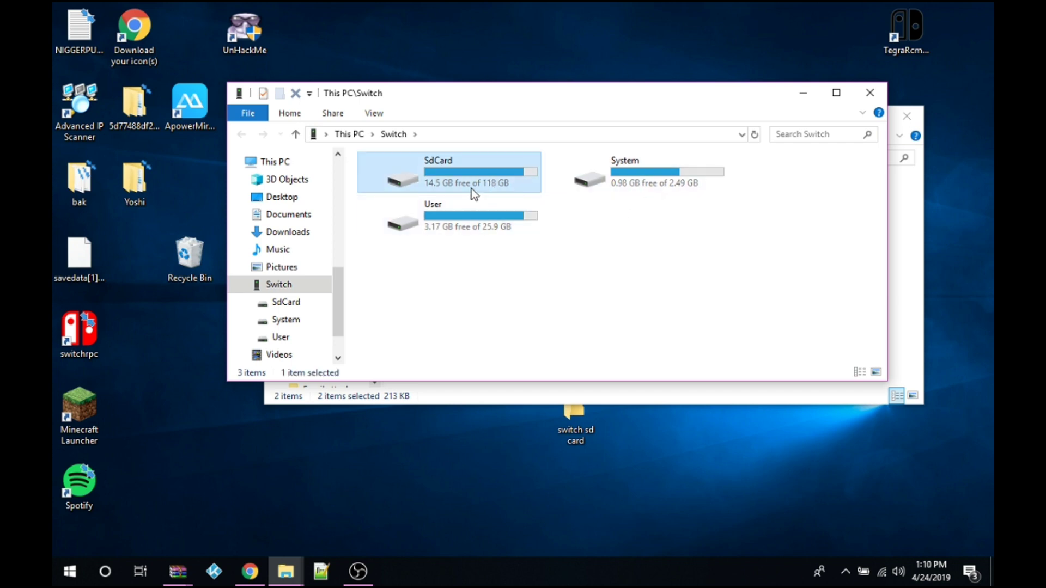
{"action": "double_click", "coordinate": [472, 190]}
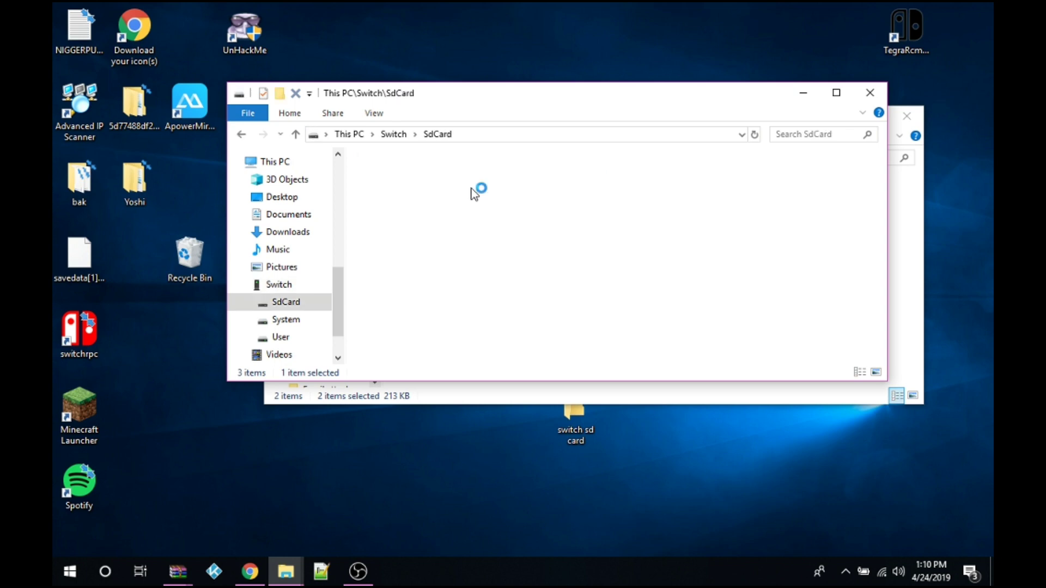
Copy the atmosphere and SlideNX folders from the switch sd card folder and minimize its window
{"action": "left_click_drag", "start_coordinate": [467, 252], "coordinate": [463, 182]}
{"action": "right_click", "coordinate": [472, 215]}
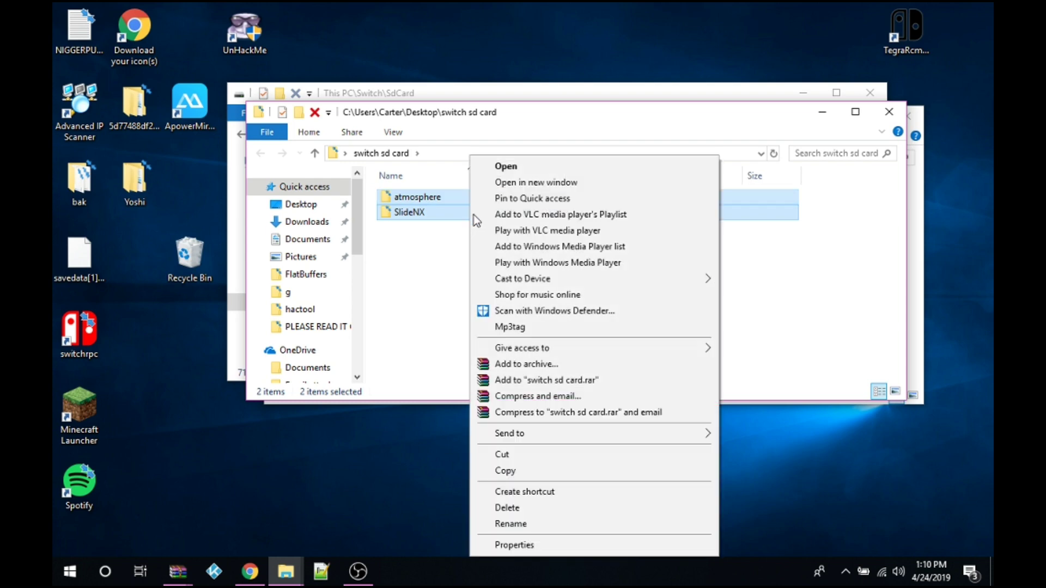
{"action": "left_click", "coordinate": [505, 471]}
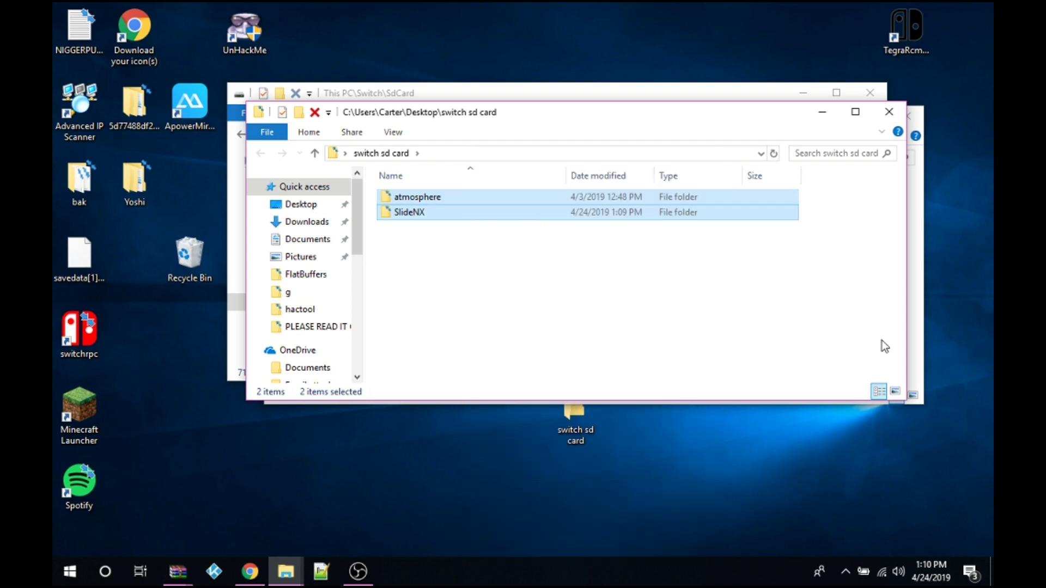
{"action": "left_click", "coordinate": [822, 112]}
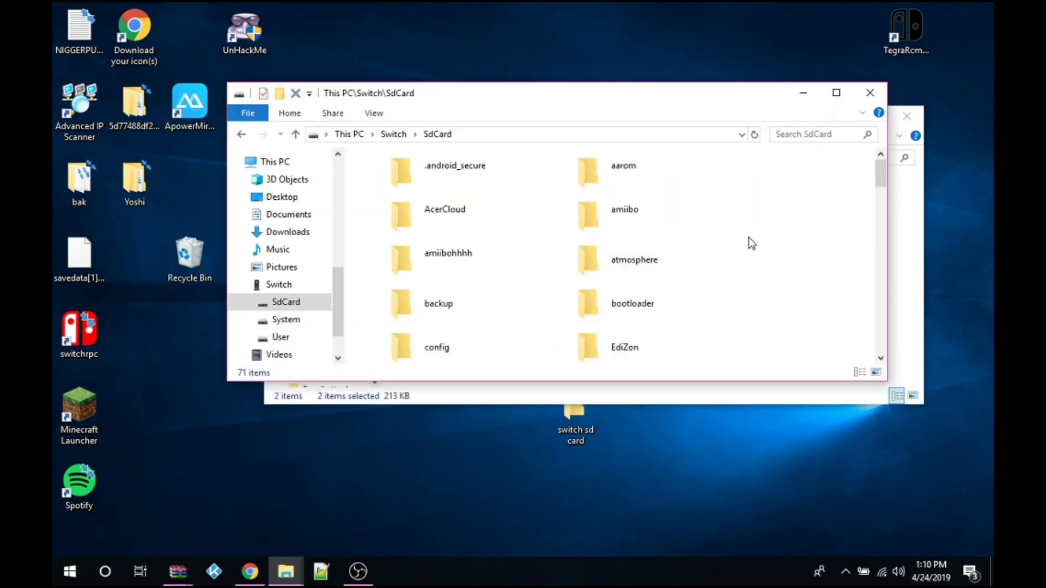
{"action": "right_click", "coordinate": [805, 209]}
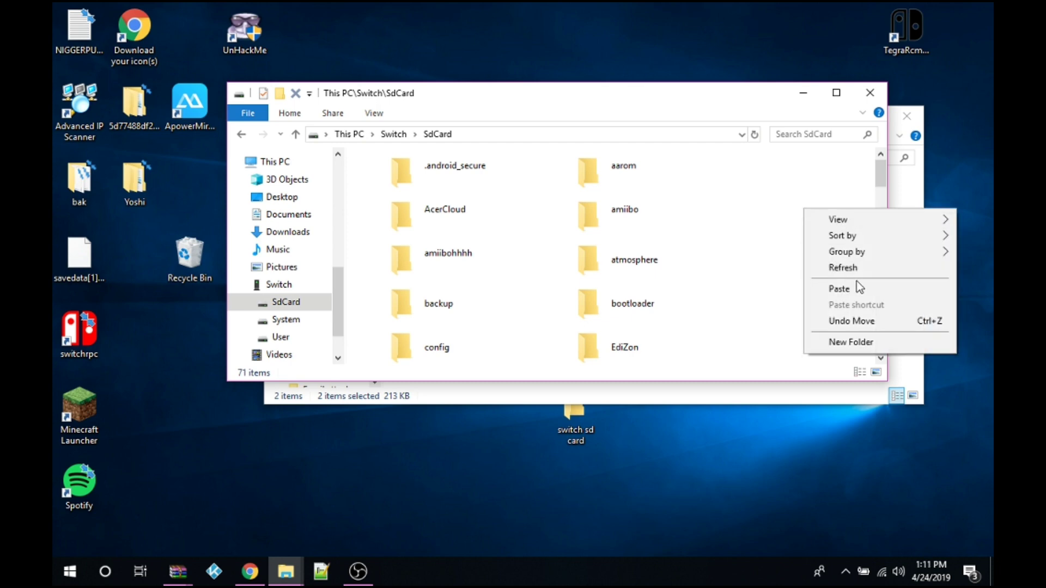
{"action": "left_click", "coordinate": [854, 296]}
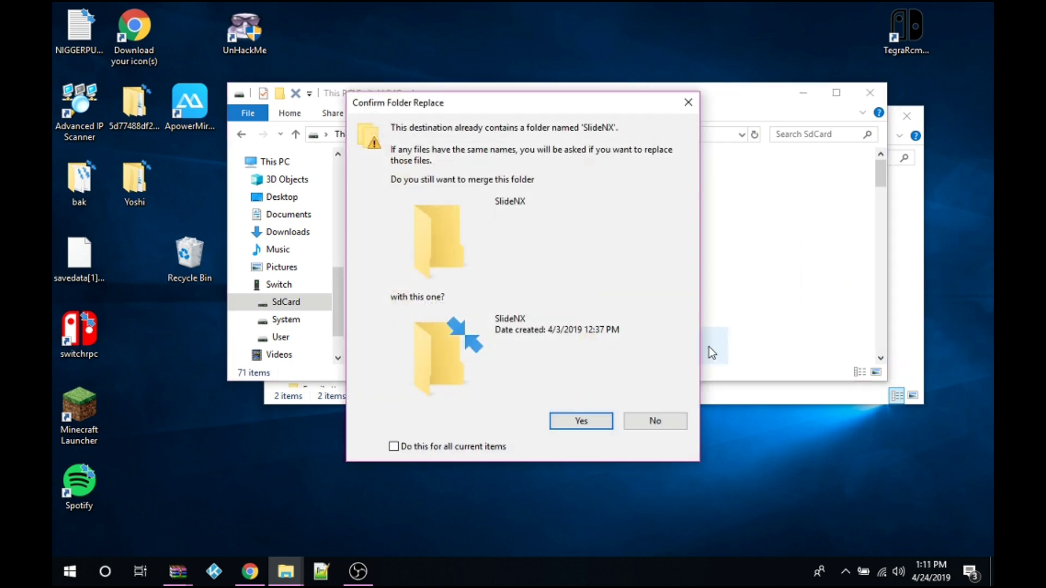
{"action": "key", "text": "Return"}
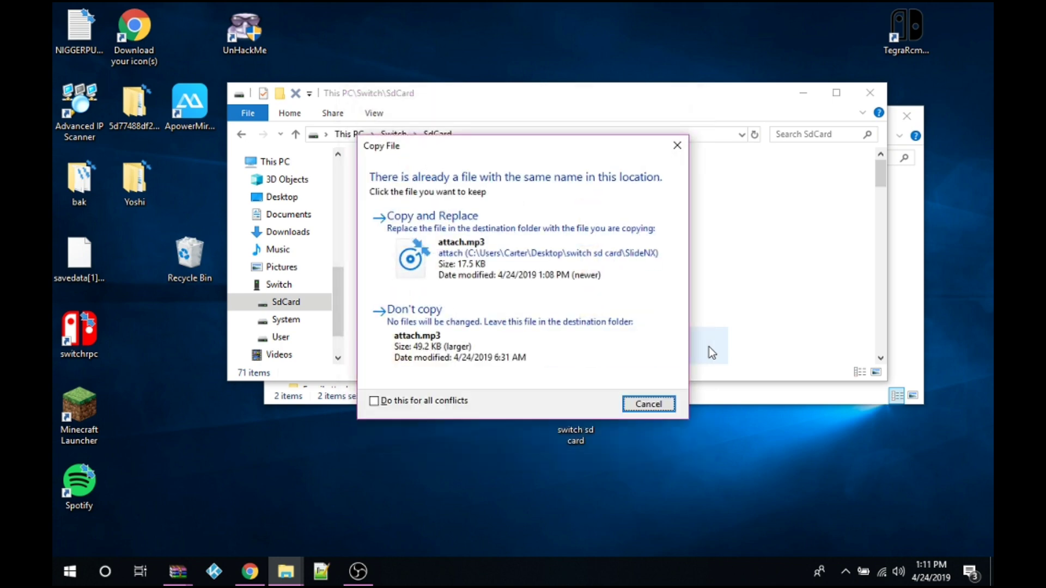
{"action": "key", "text": "Return"}
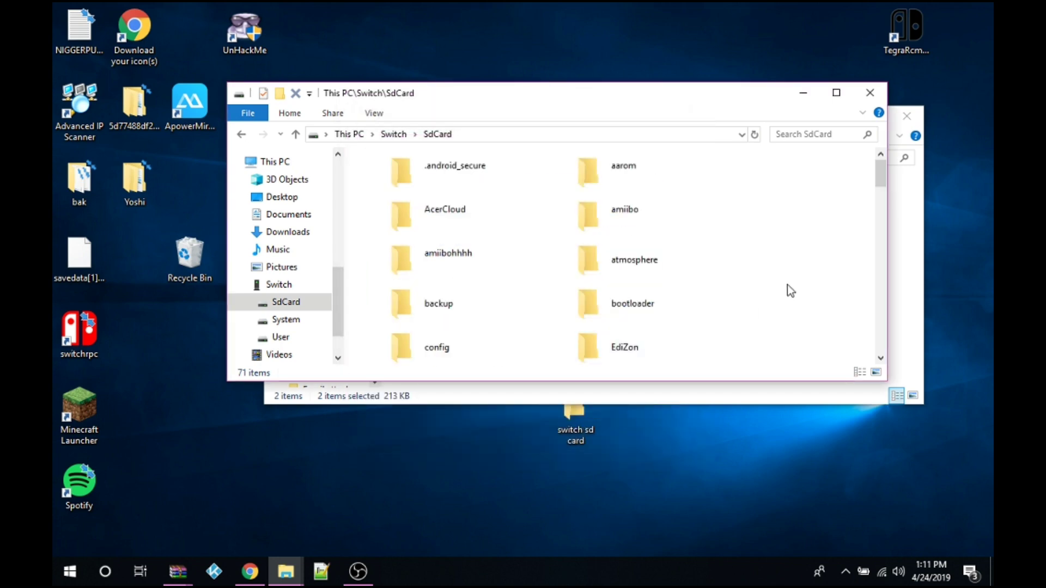
Paste the atmosphere and SlideNX folders into the Switch's SdCard root, merging existing folders for all current items
{"action": "right_click", "coordinate": [787, 284]}
{"action": "left_click", "coordinate": [848, 360]}
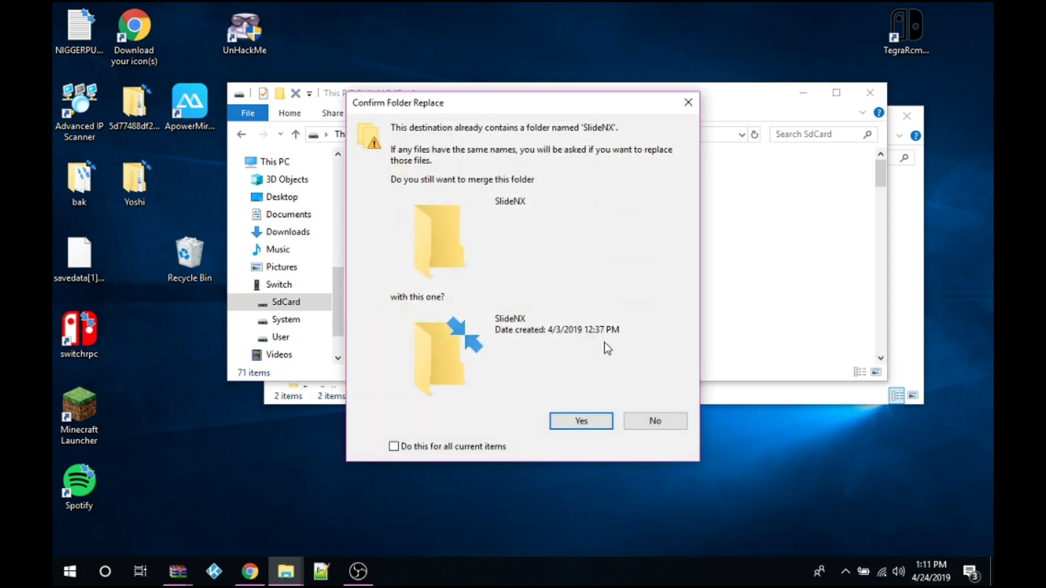
{"action": "left_click", "coordinate": [495, 450]}
{"action": "left_click", "coordinate": [597, 423]}
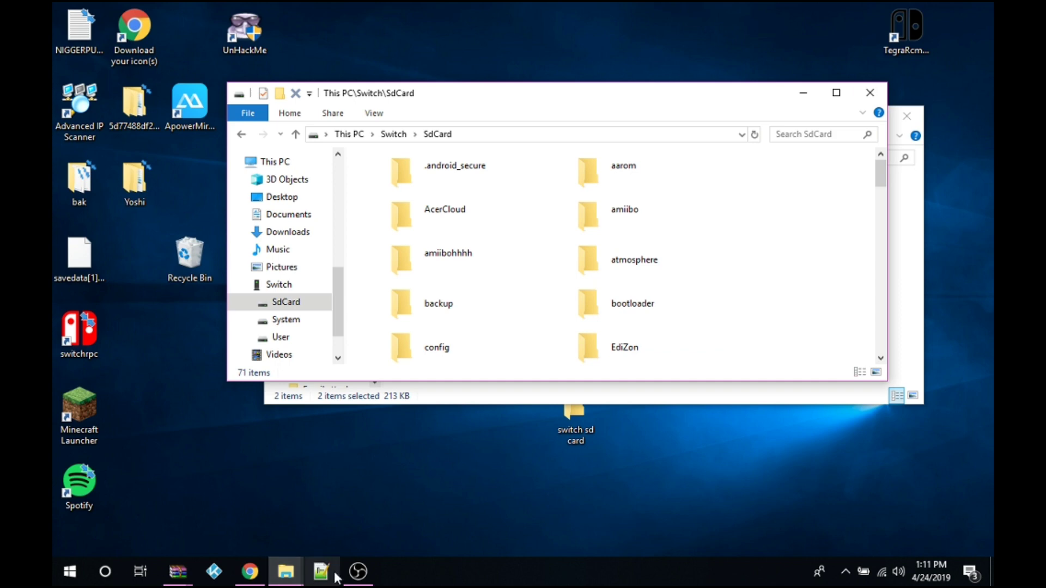
{"action": "left_click", "coordinate": [358, 571]}
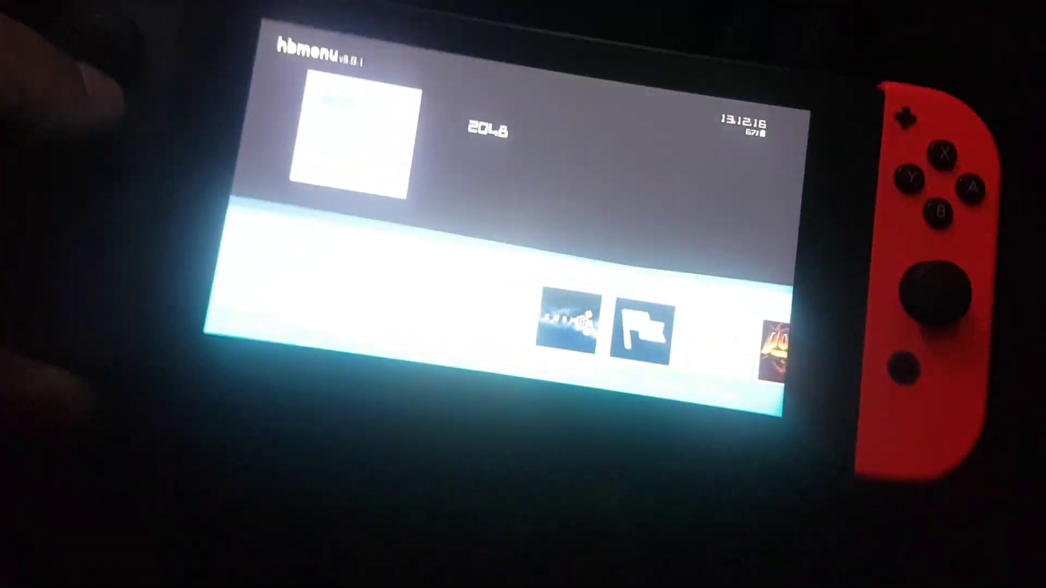
{"action": "key", "text": "Right"}
{"action": "key", "text": "Right"}
{"action": "key", "text": "Right"}
{"action": "key", "text": "Right"}
{"action": "key", "text": "Right"}
{"action": "key", "text": "Right"}
{"action": "key", "text": "Right"}
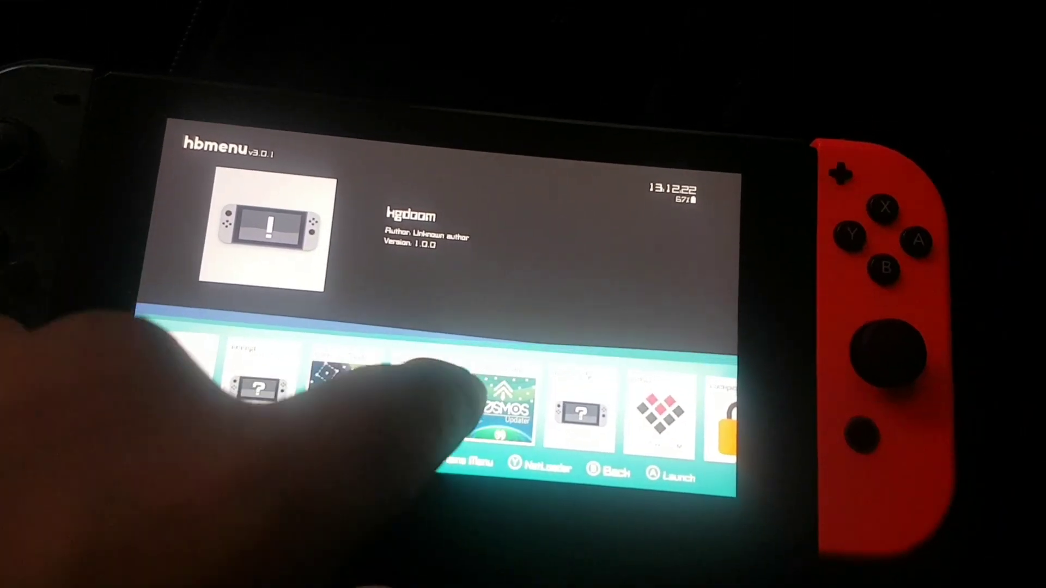
{"action": "left_click", "coordinate": [417, 384]}
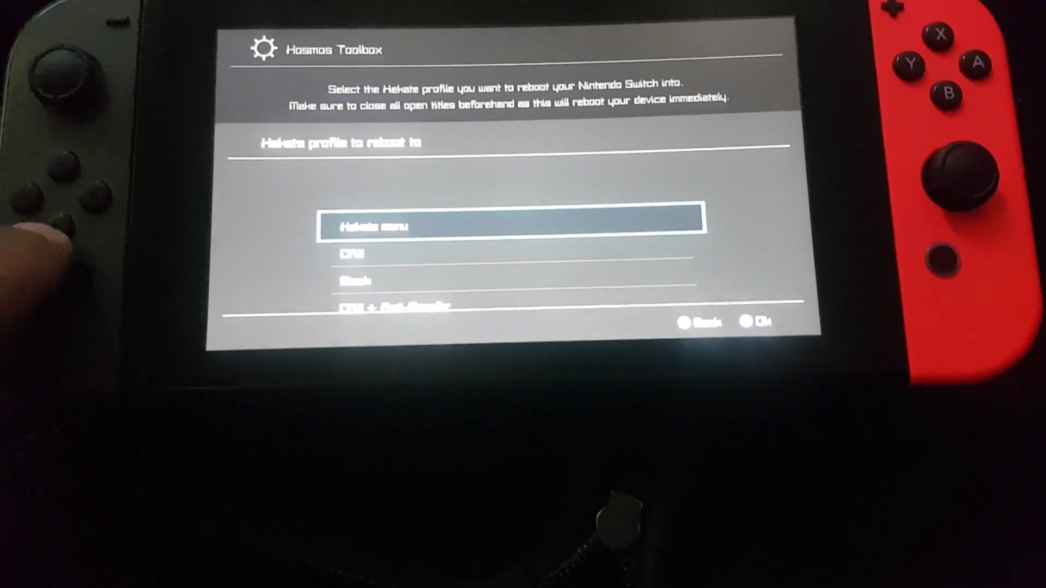
{"action": "key", "text": "Return"}
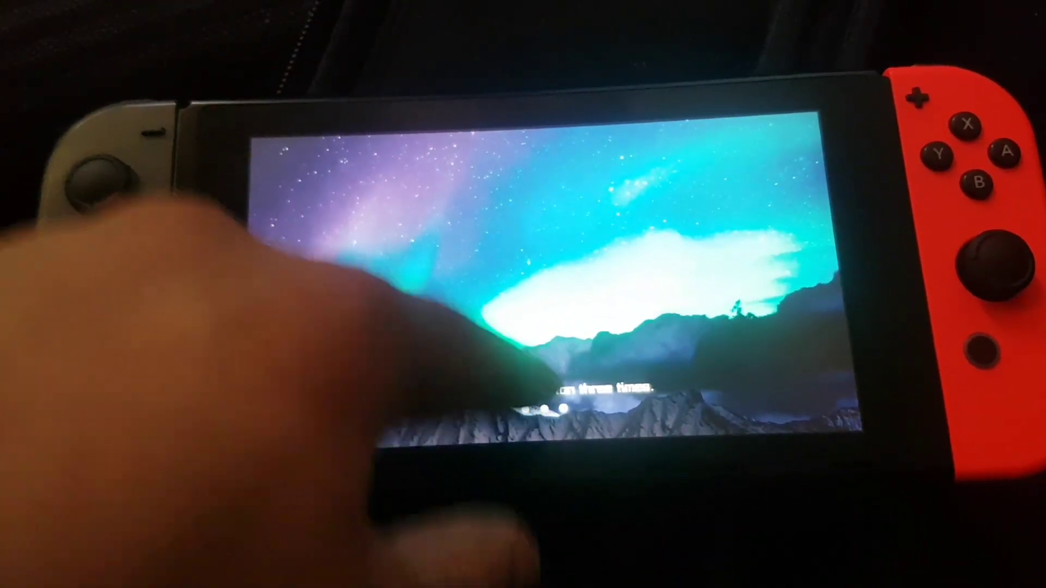
{"action": "left_click", "coordinate": [556, 406]}
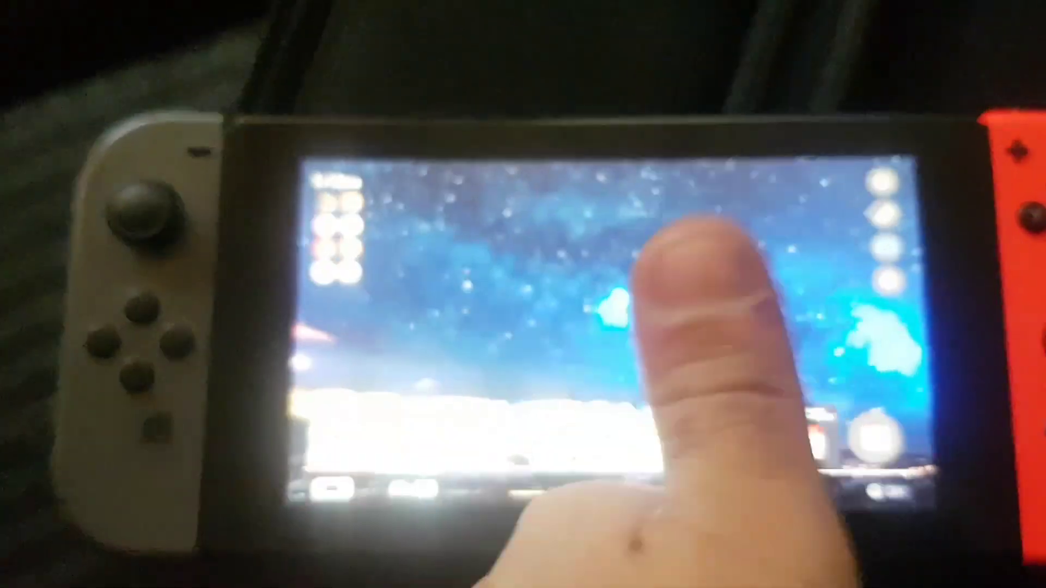
{"action": "left_click", "coordinate": [654, 240]}
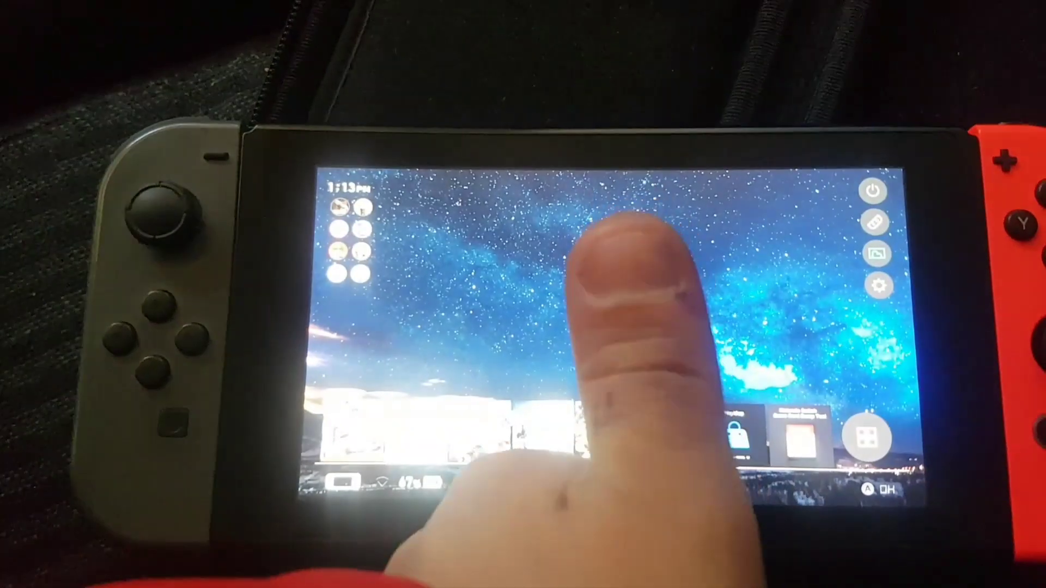